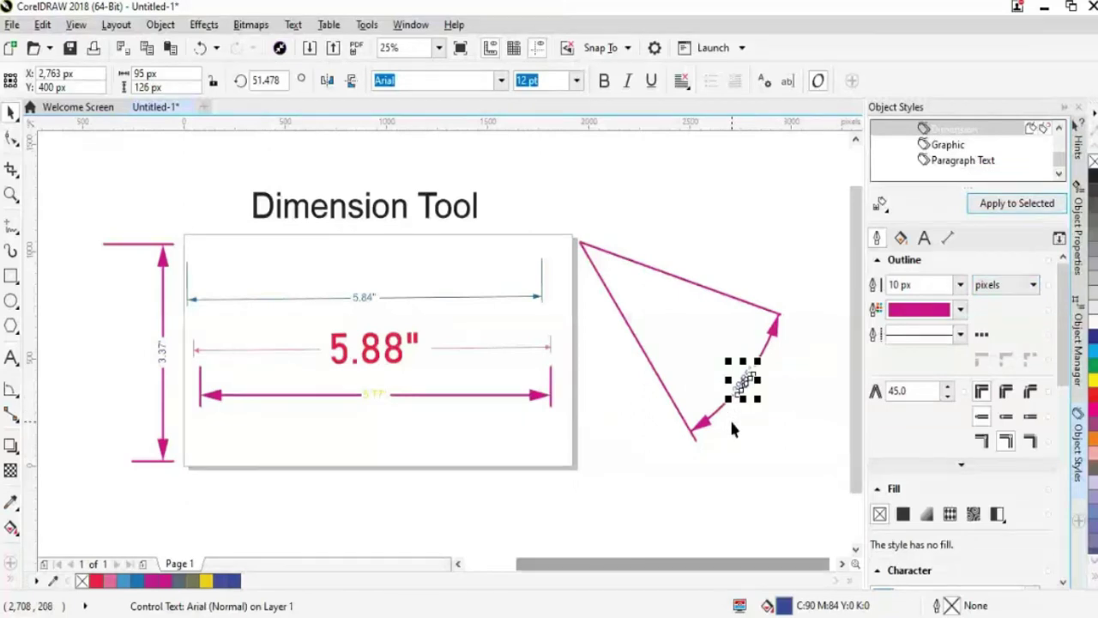
Set a double thin underline for the angular dimension's text in the Dimension style and apply it.
left_click(743, 446)
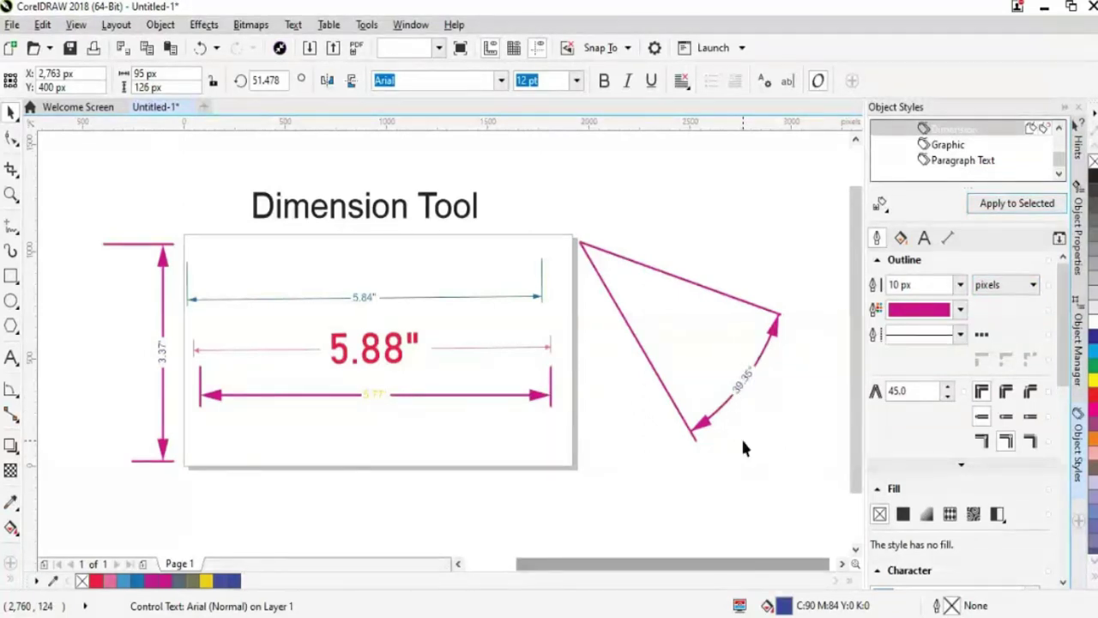
left_click(746, 382)
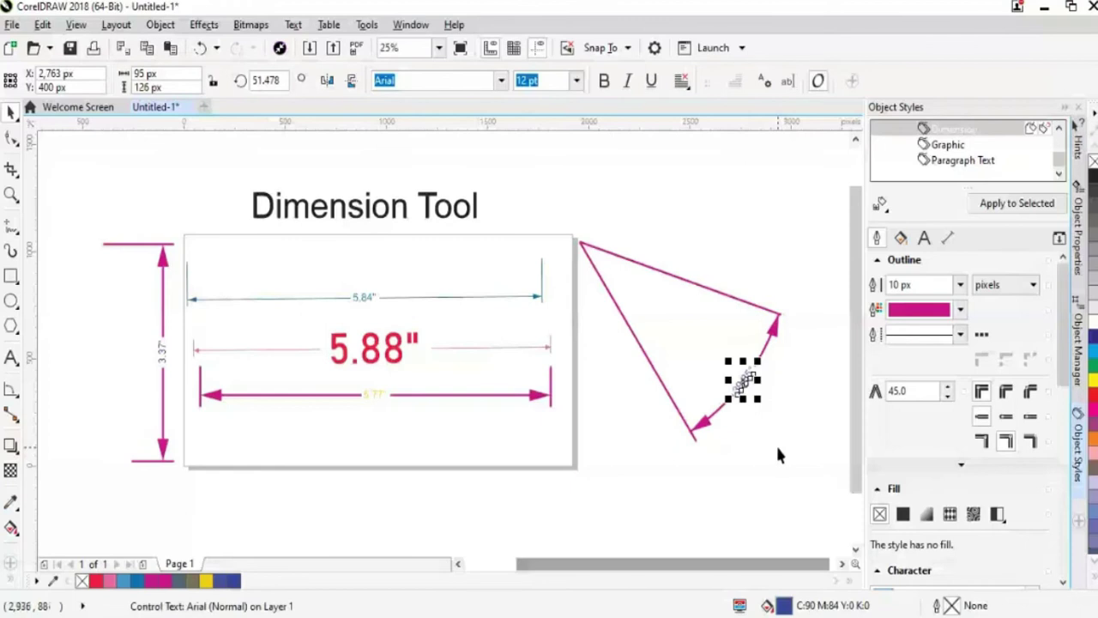
left_click(777, 455)
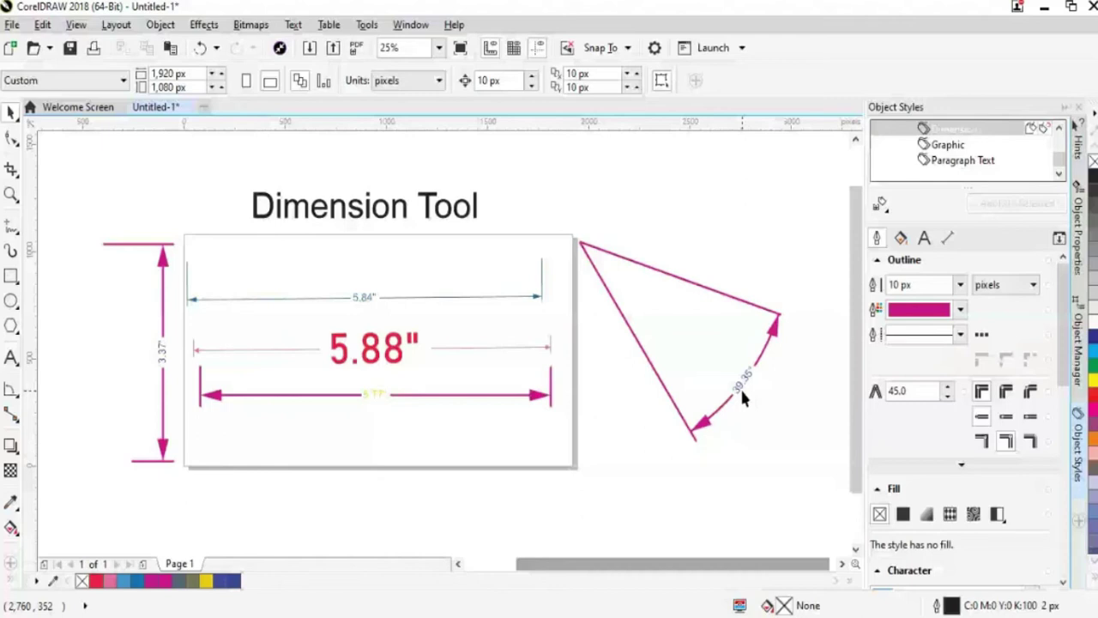
left_click(742, 393)
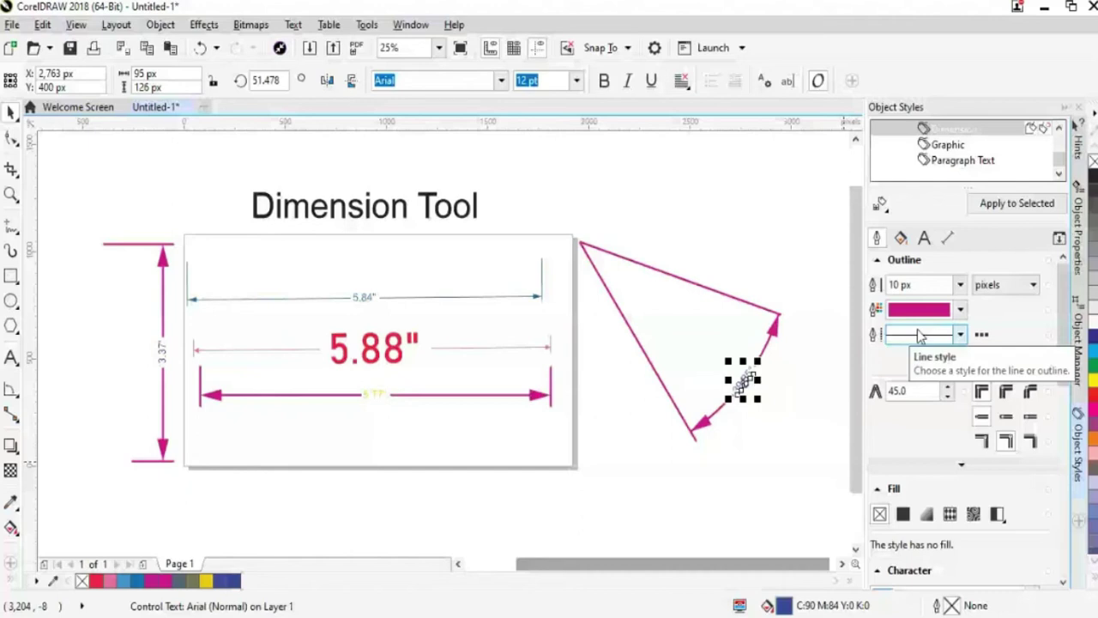
scroll(919, 334, "down", 5)
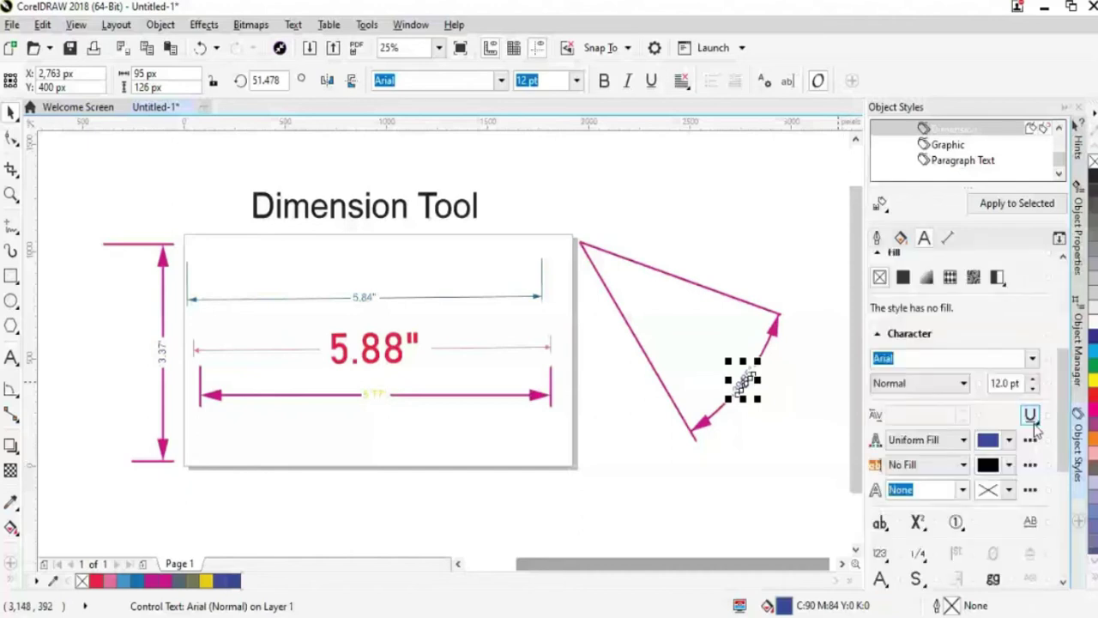
left_click(1033, 420)
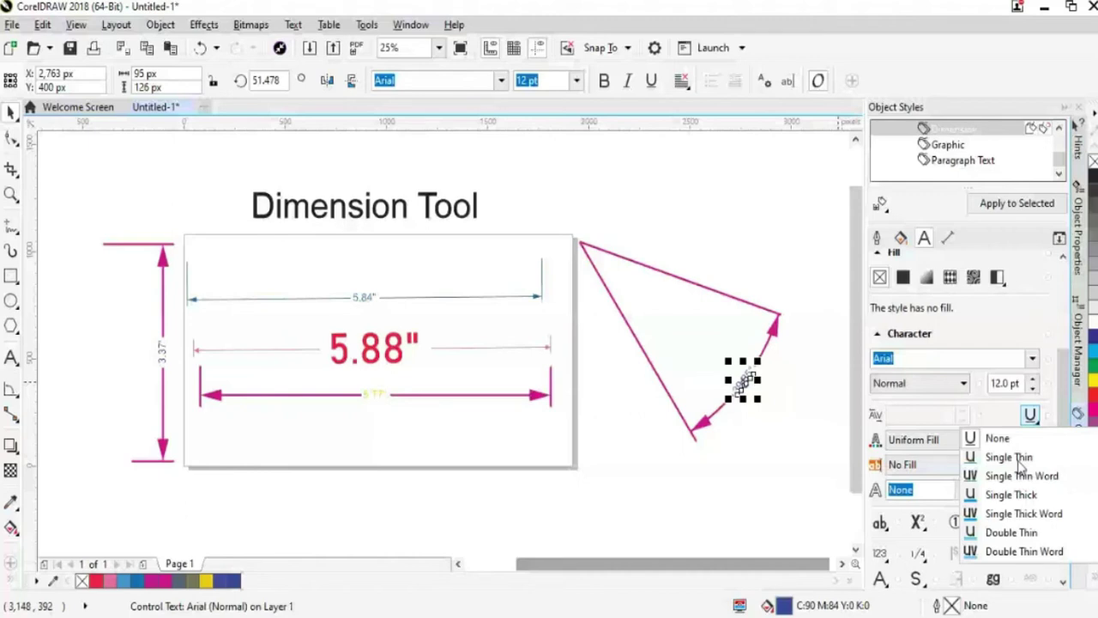
left_click(1015, 533)
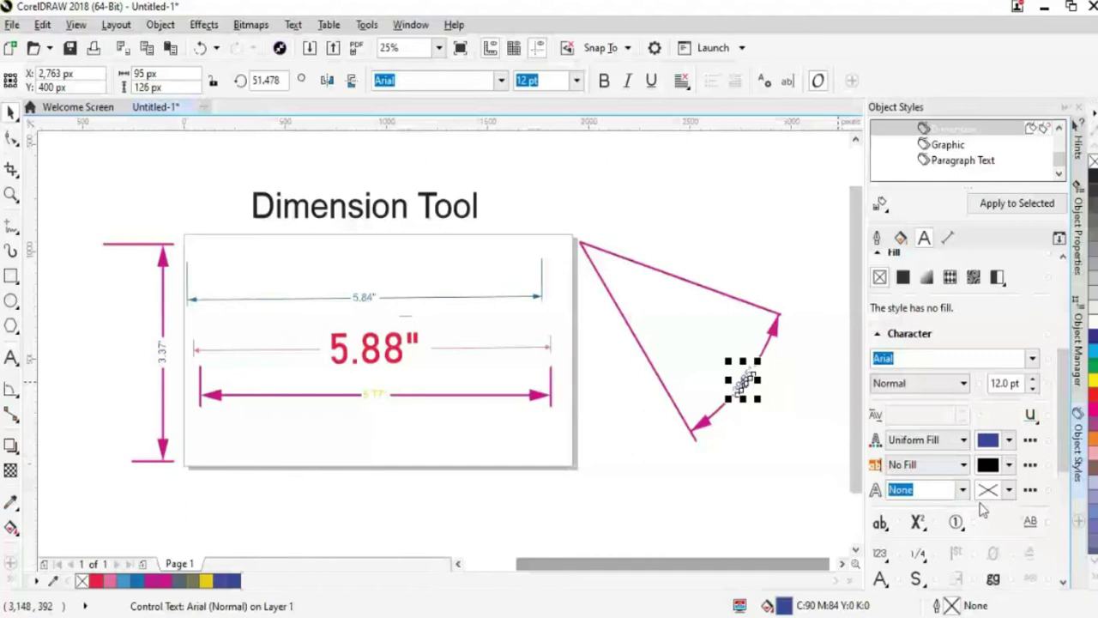
left_click(1026, 206)
left_click(744, 420)
scroll(744, 420, "up", 4)
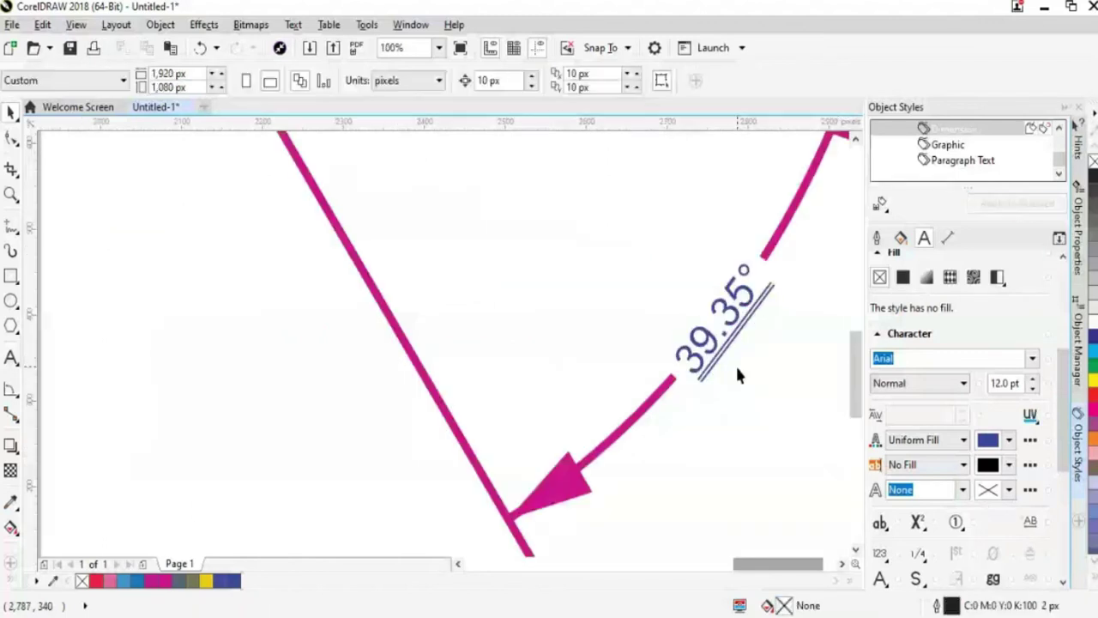
scroll(735, 364, "right", 2)
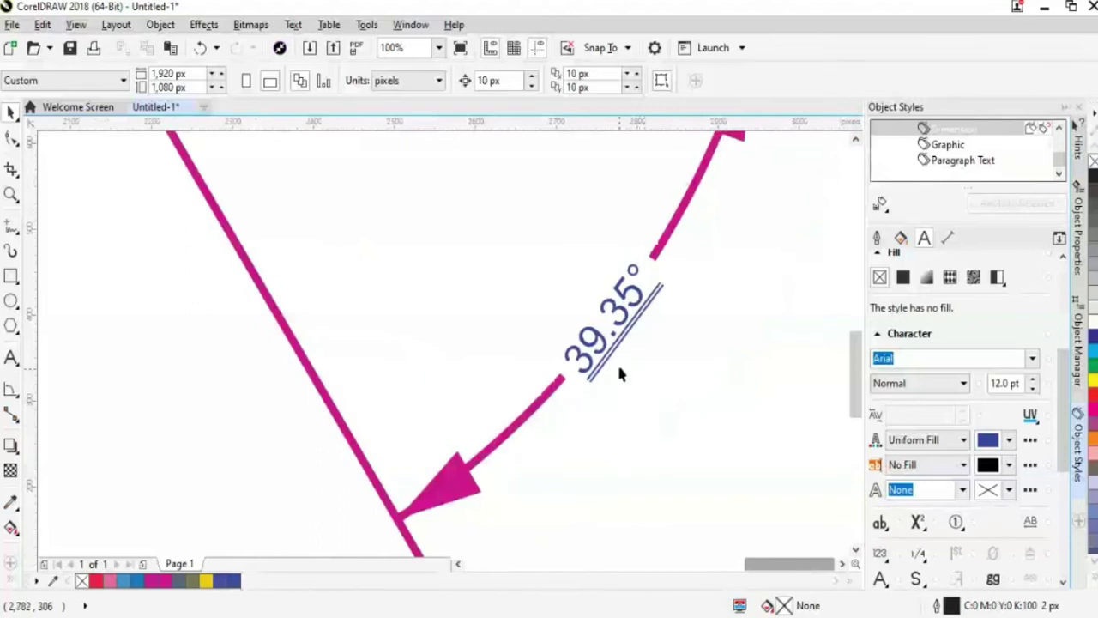
Change the angular dimension text's uniform fill to green (C64 M0 Y100 K0) in the Dimension style.
left_click(614, 319, "ctrl")
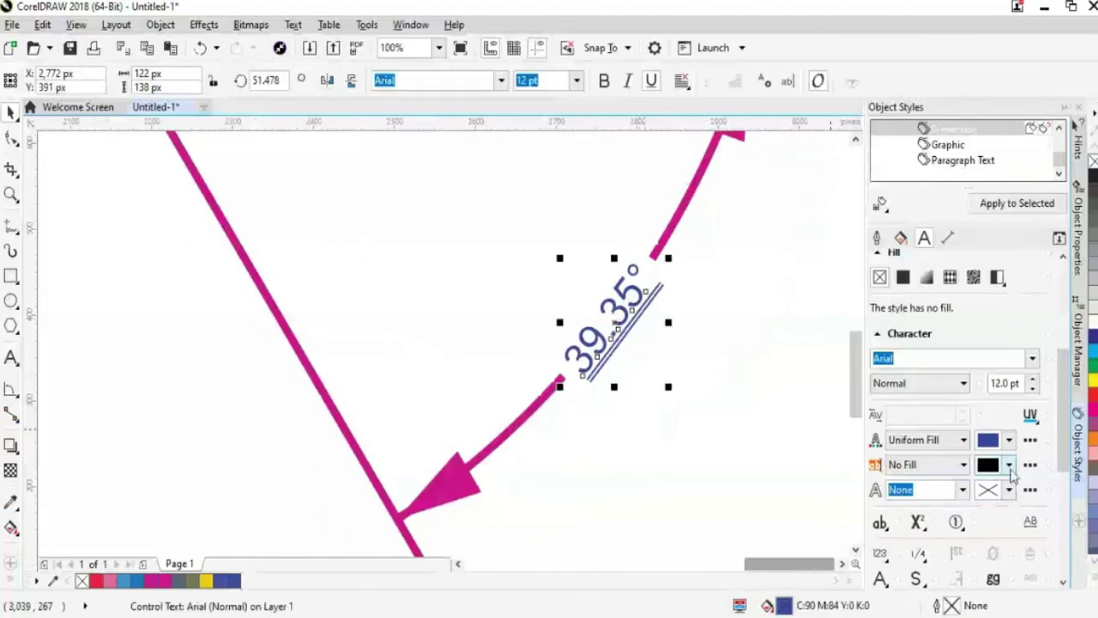
left_click(989, 440)
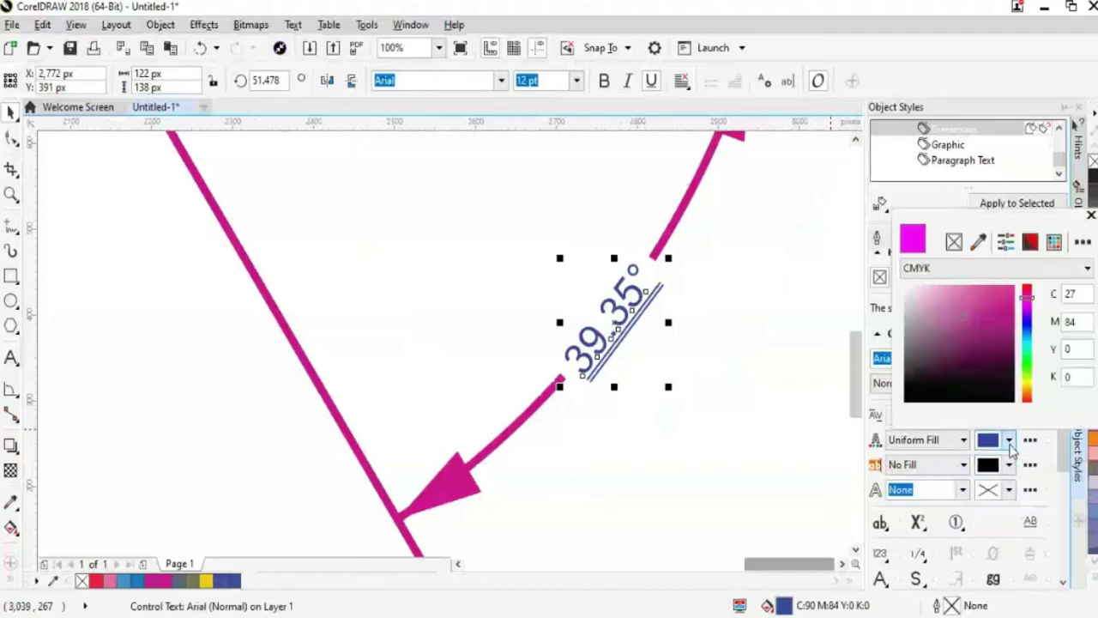
left_click_drag(1026, 356, 1026, 369)
left_click(969, 342)
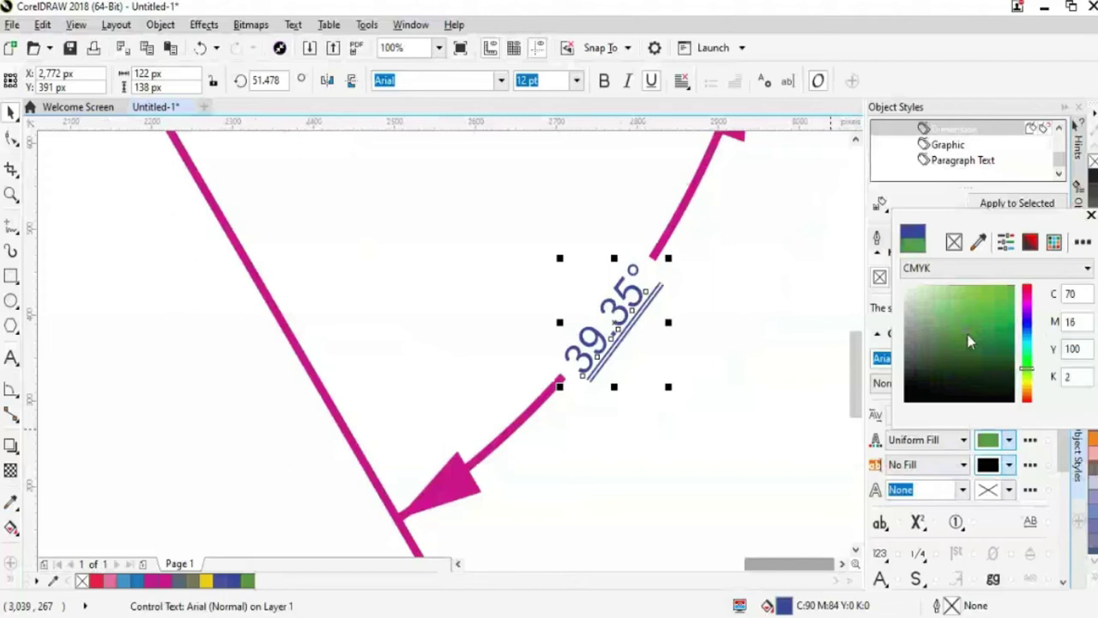
key("Escape")
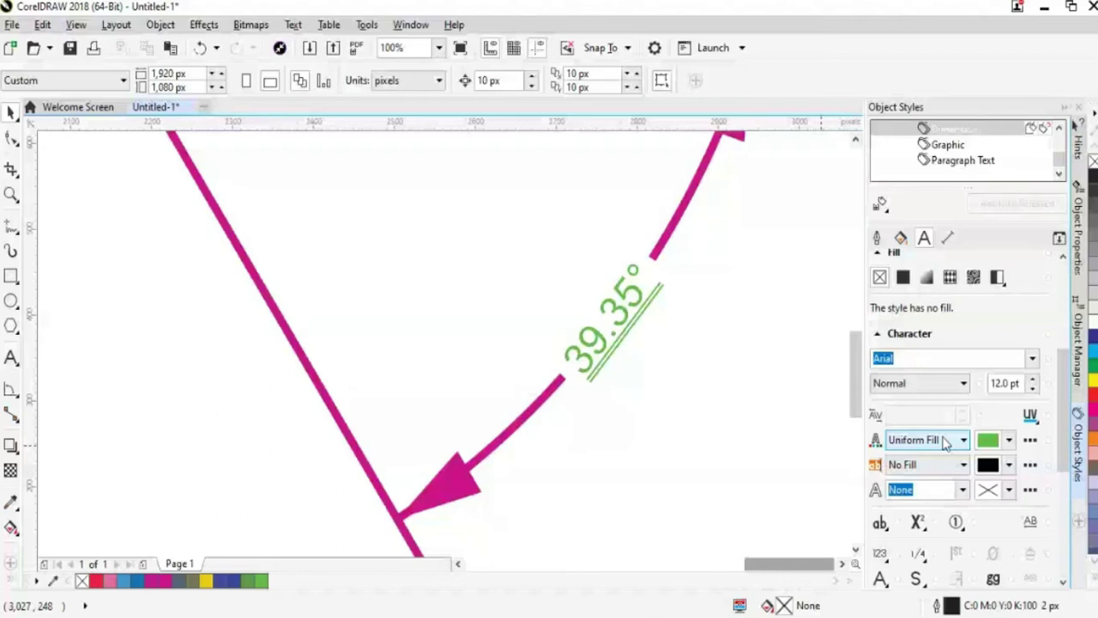
left_click_drag(1065, 446, 1076, 560)
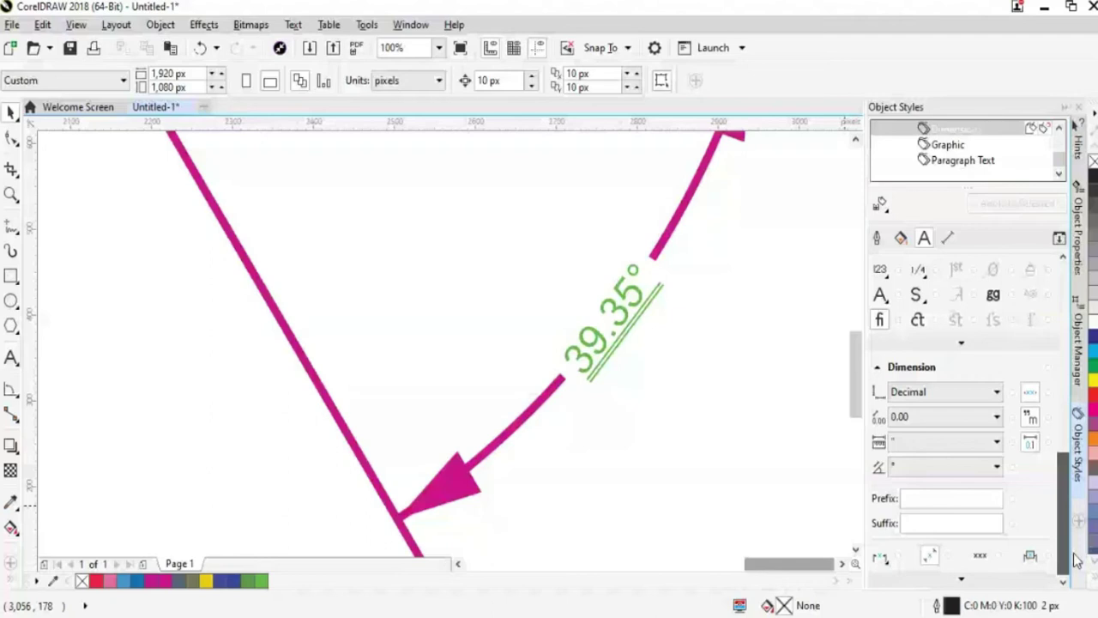
left_click_drag(1076, 560, 1069, 433)
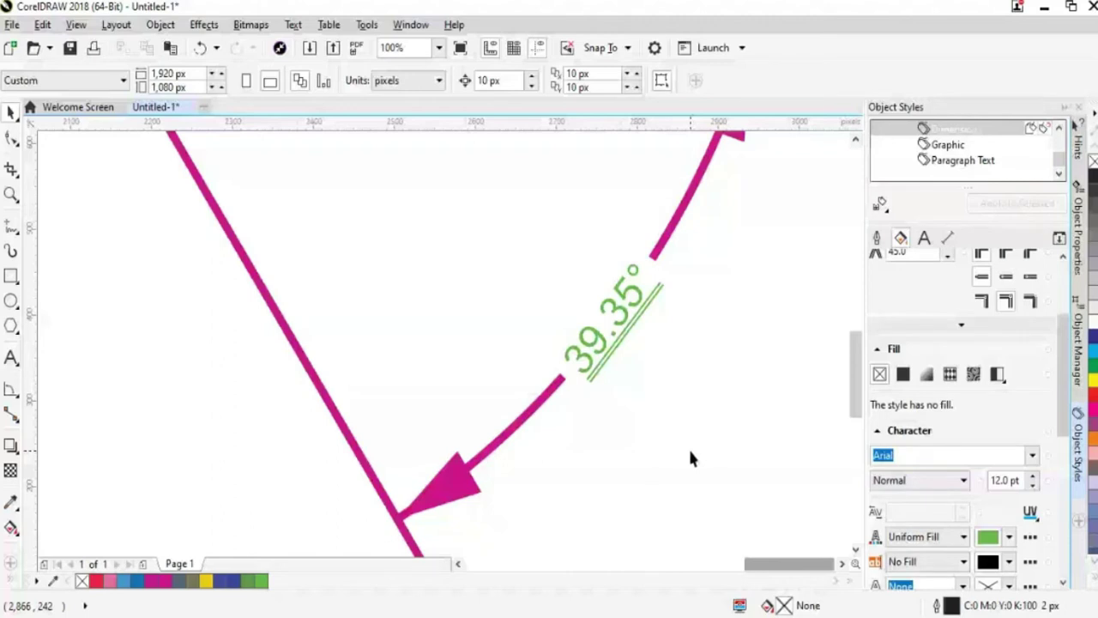
Draw a rectangle about 1,188 by 208 px in the empty area below the page.
scroll(691, 459, "down", 5)
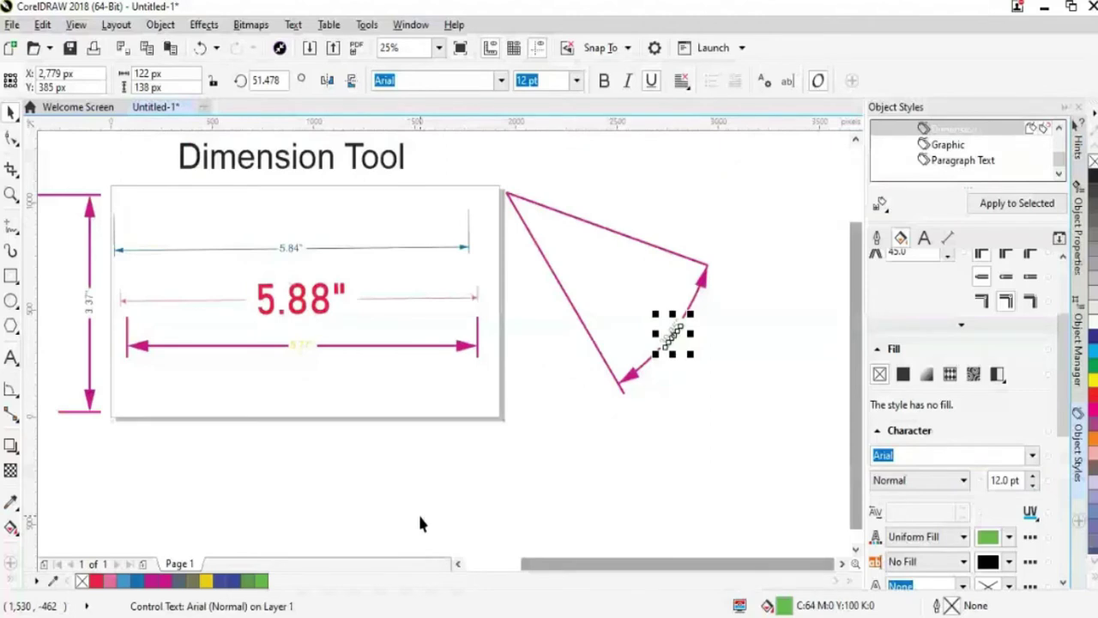
left_click(11, 390)
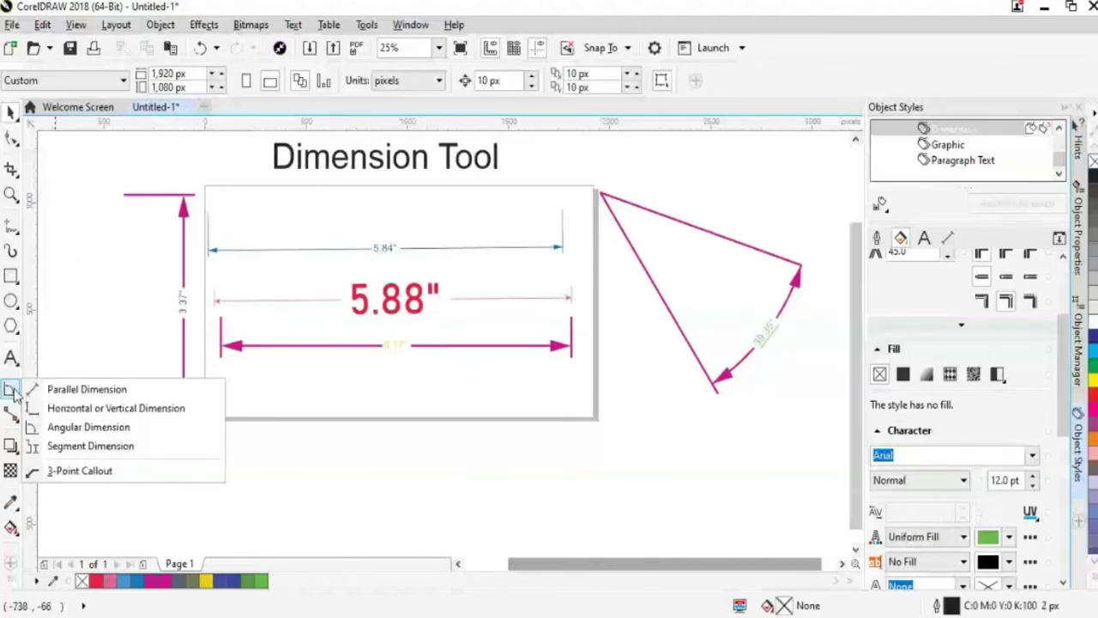
left_click(89, 447)
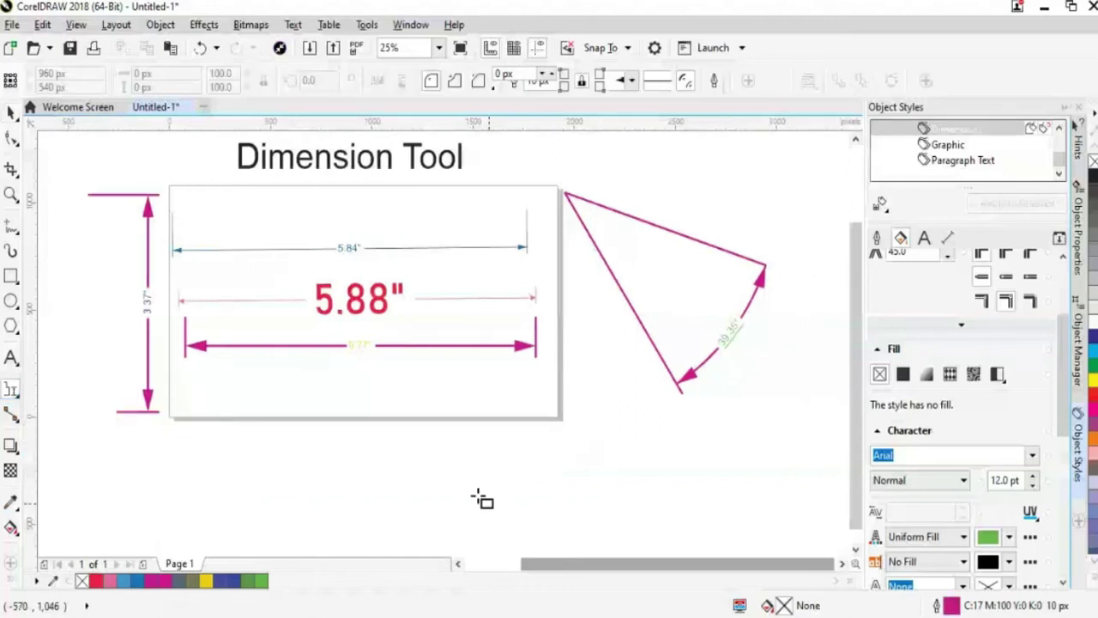
mouse_move(460, 477)
left_mouse_down()
mouse_move(527, 517)
mouse_move(700, 520)
left_mouse_up()
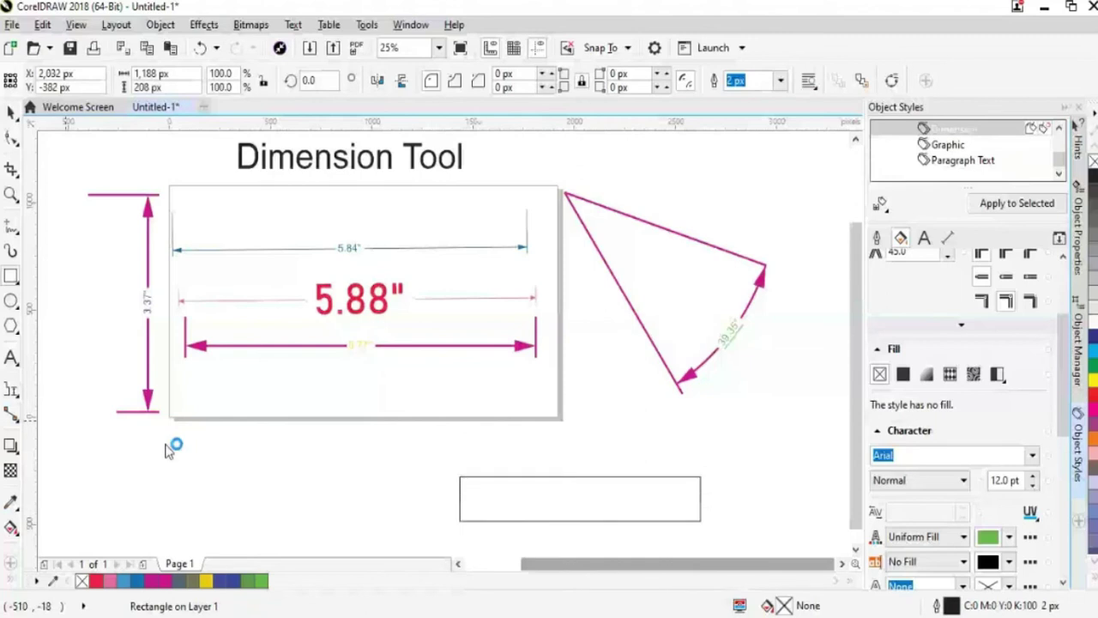
Place a segment dimension along the rectangle's long side, inside its outline, and undo both the dimension and the rectangle.
left_click(11, 388)
left_click_drag(532, 476, 704, 486)
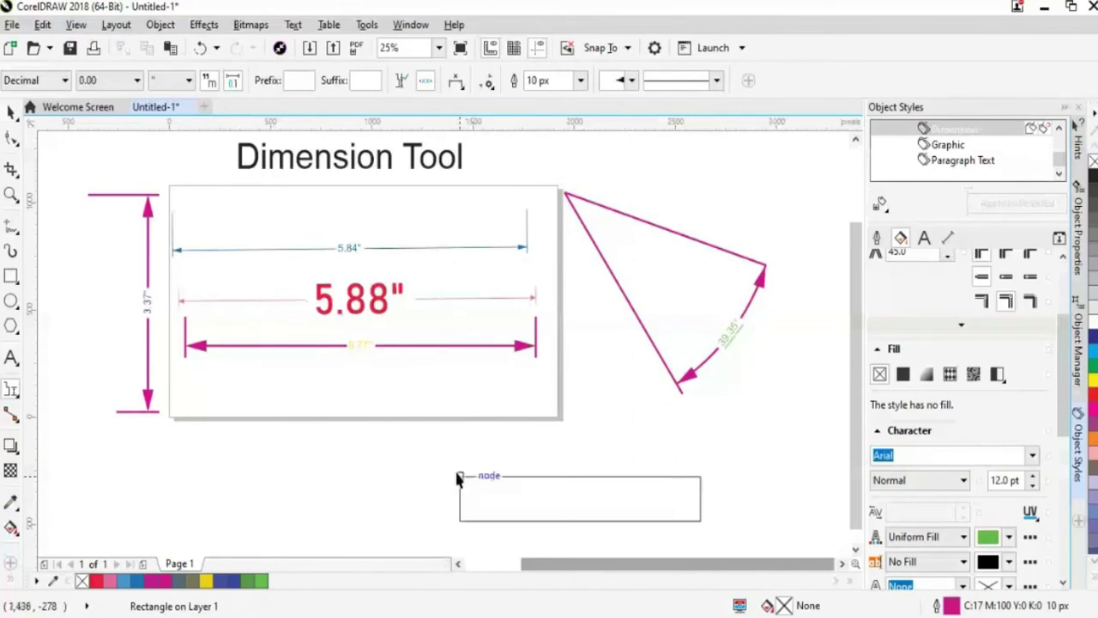
left_click(675, 476)
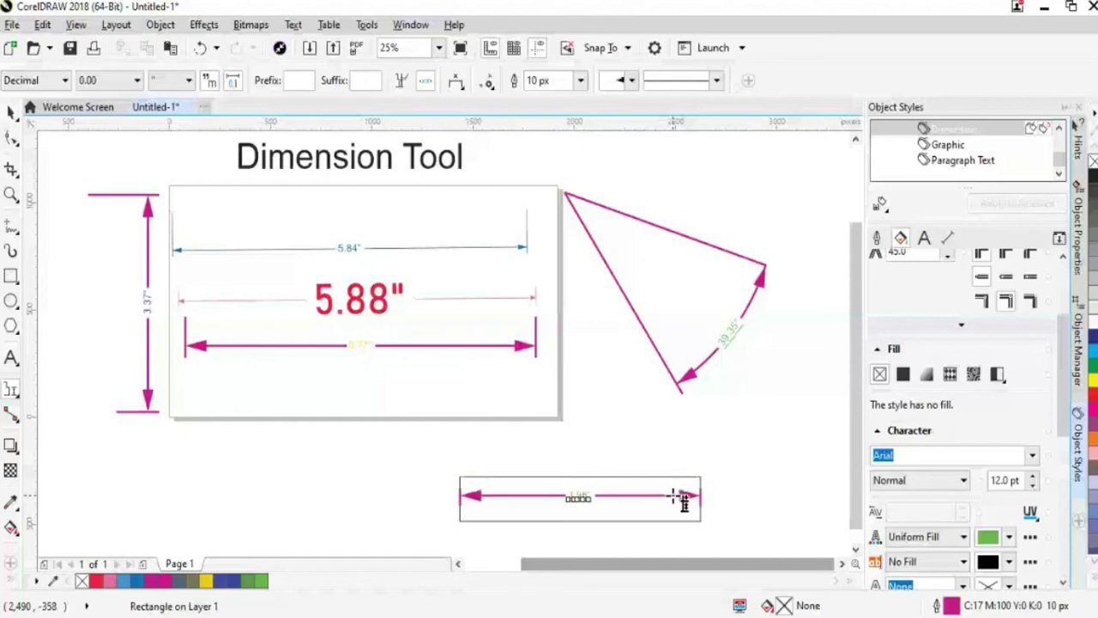
left_click(855, 550)
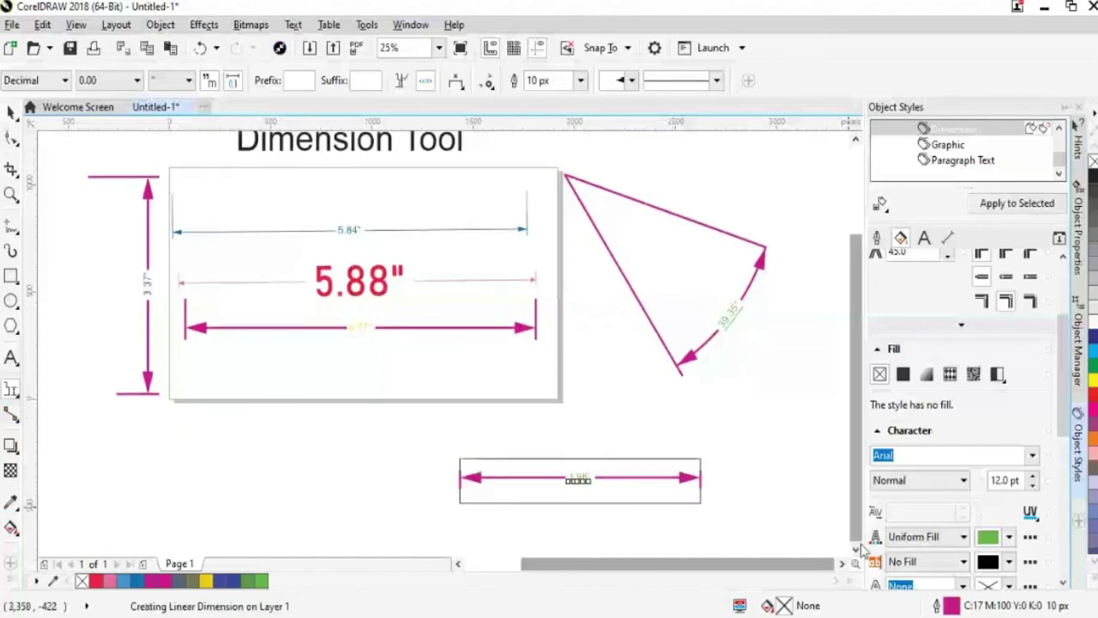
scroll(717, 486, "up", 2)
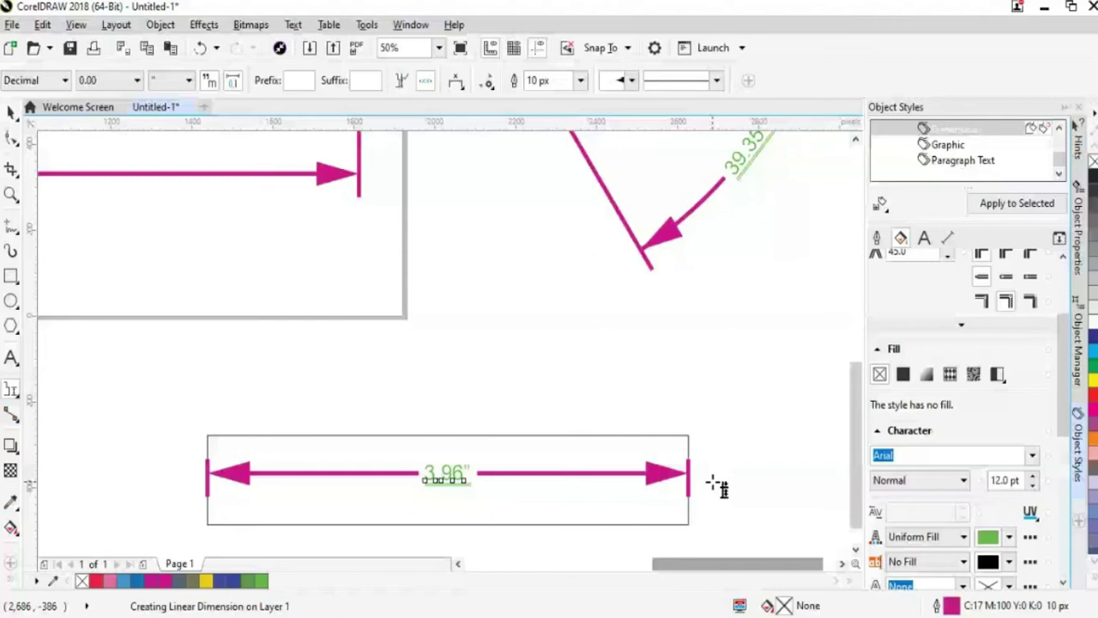
scroll(717, 486, "down", 2)
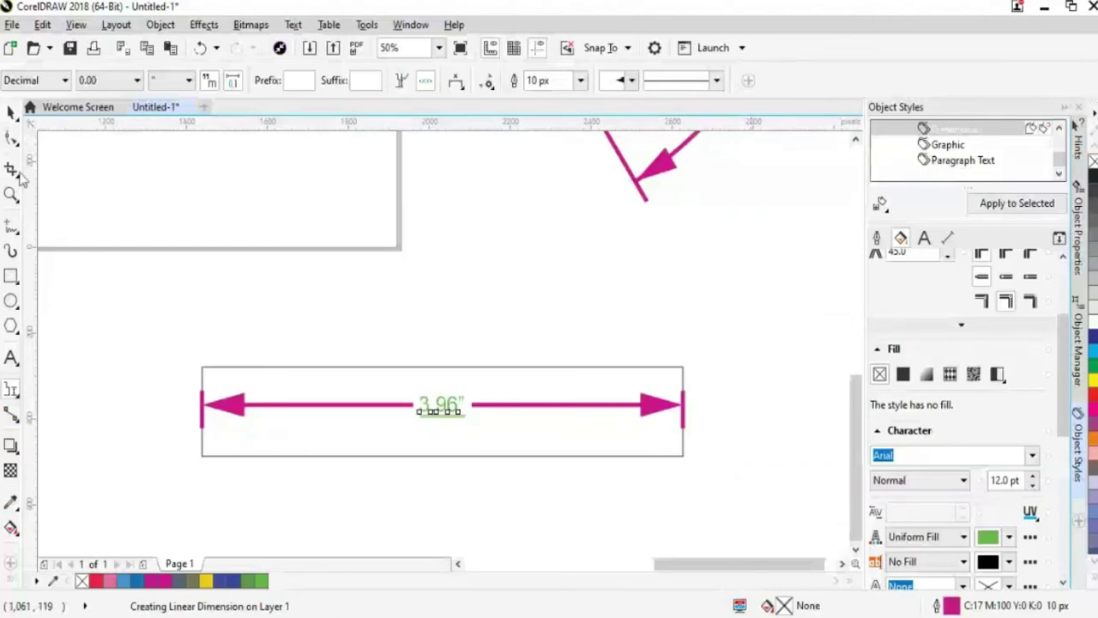
key("space")
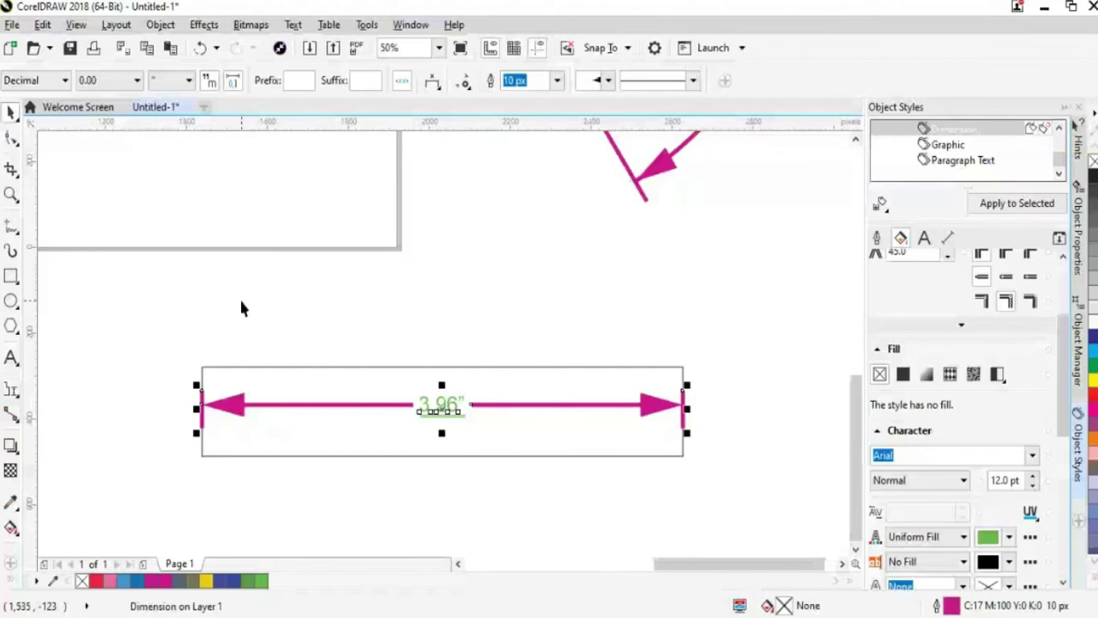
key("ctrl+z")
Draw a rectangle about 1,196 by 242 px below the page and remove it again.
key("F6")
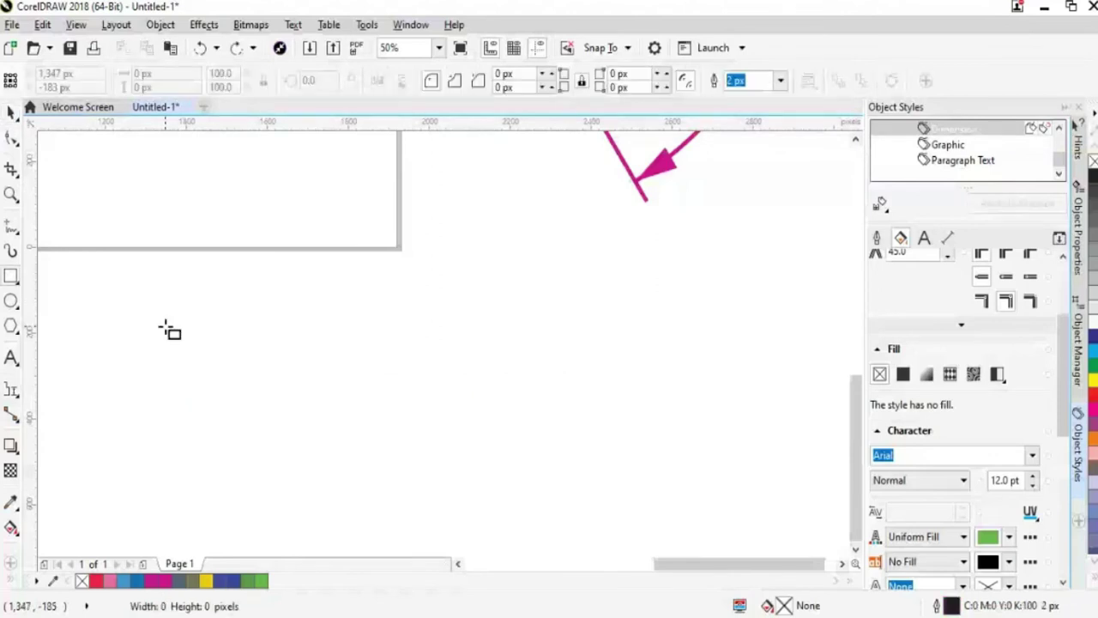
left_click_drag(165, 327, 649, 430)
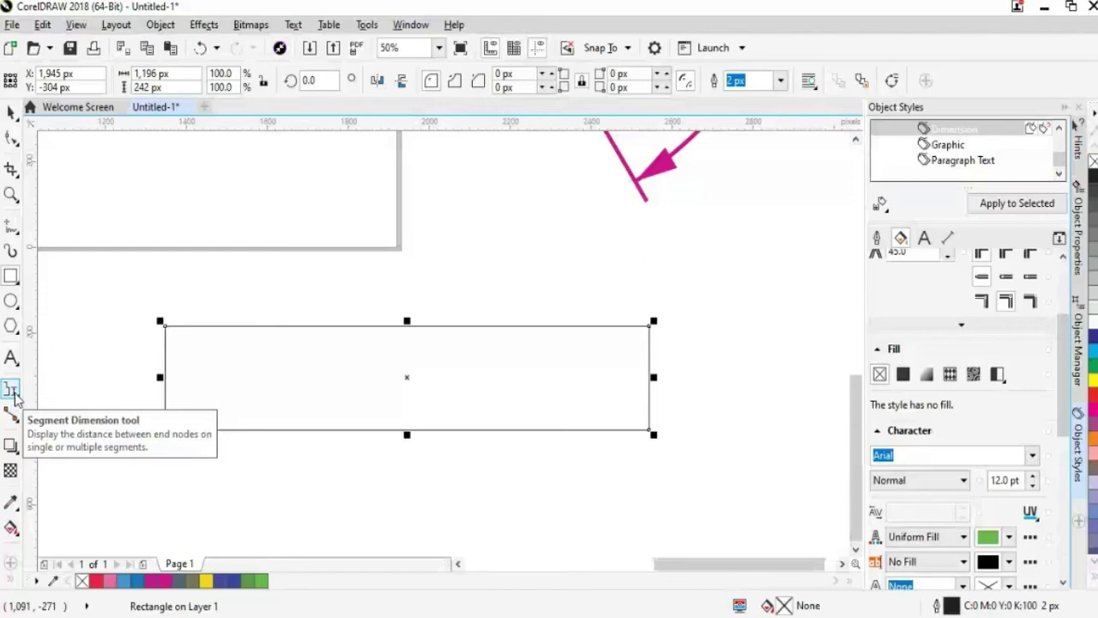
left_click(11, 390)
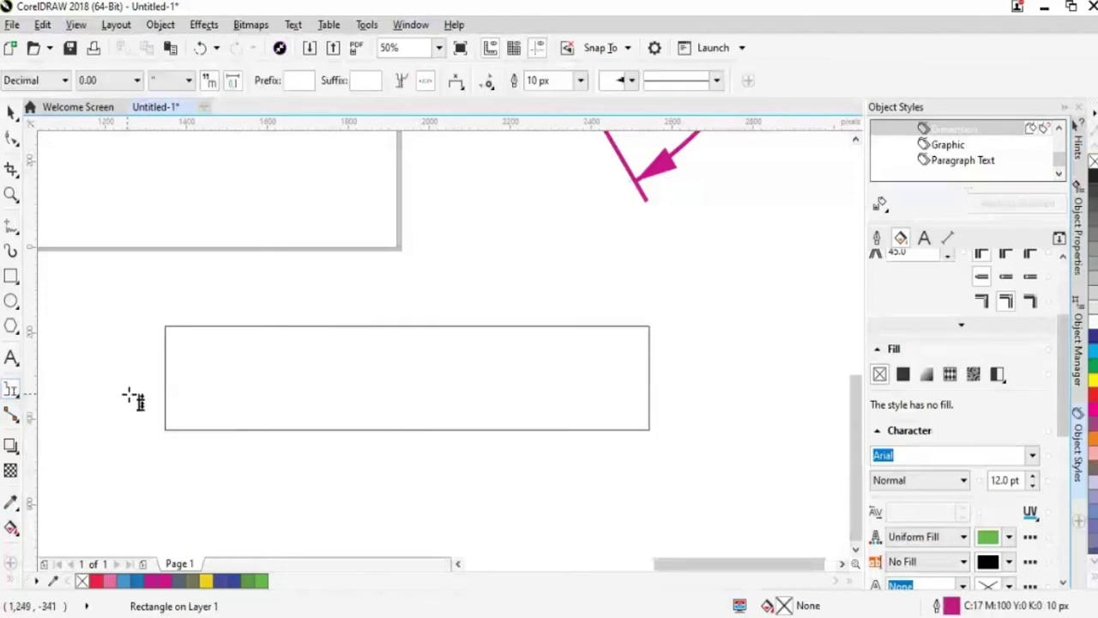
key("Delete")
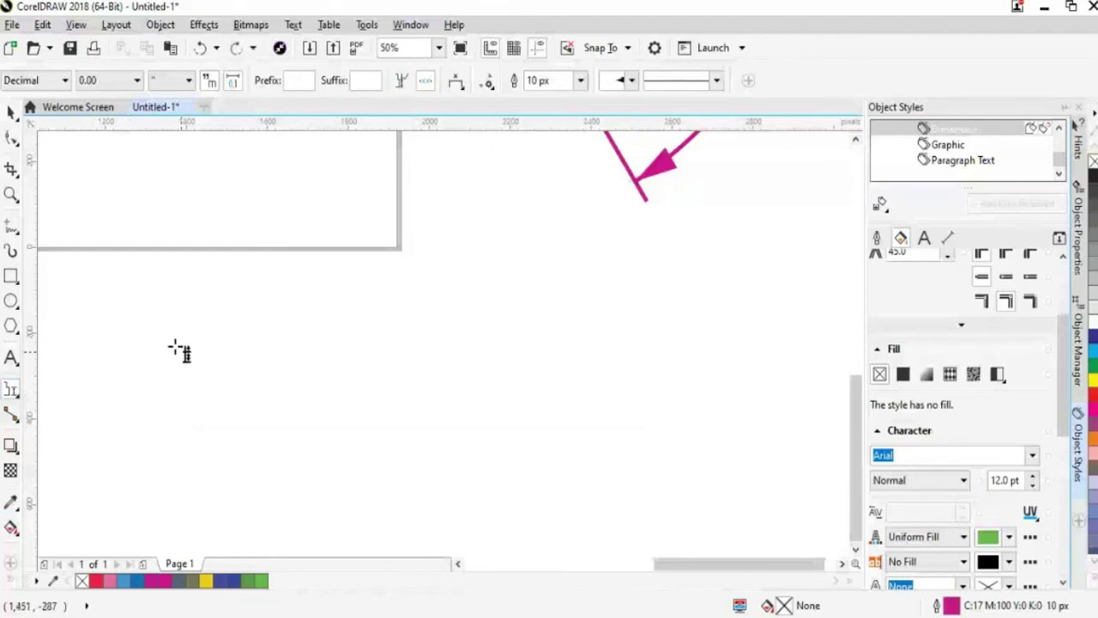
Draw a rectangle about 1,246 by 172 px below the page and place a segment dimension of its length inside it.
left_click(11, 276)
left_click_drag(110, 346, 615, 419)
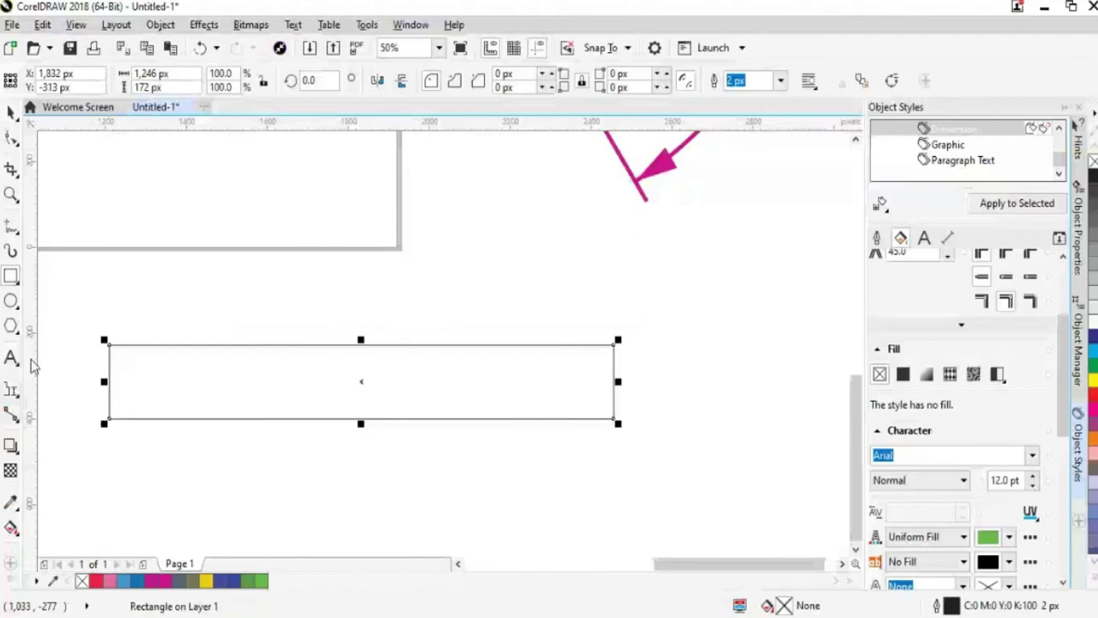
left_click(12, 389)
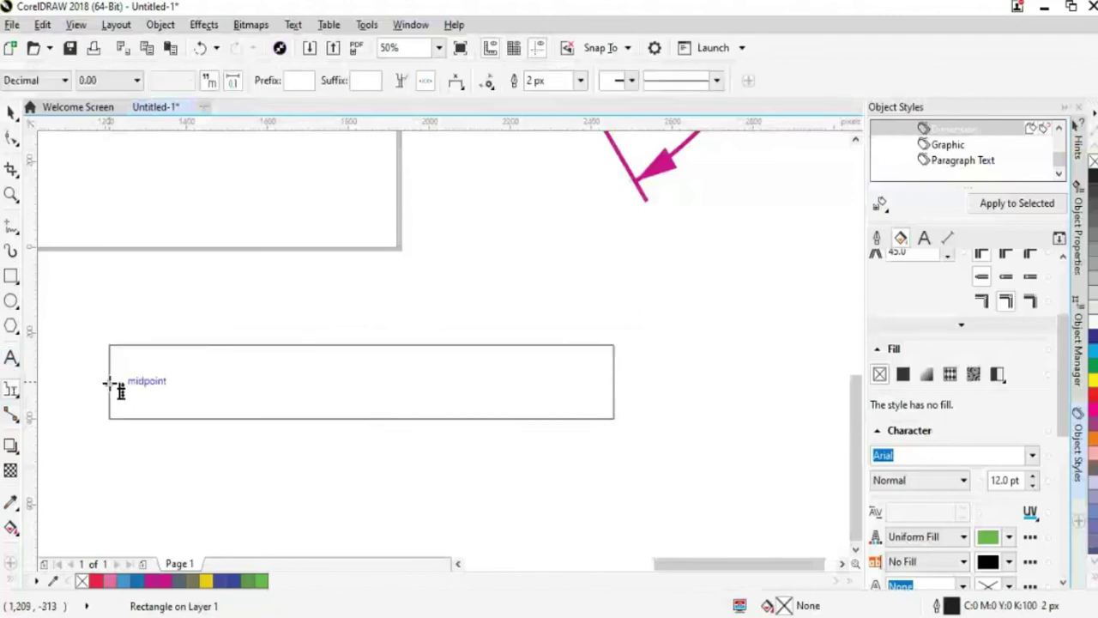
left_click(110, 344)
key("Escape")
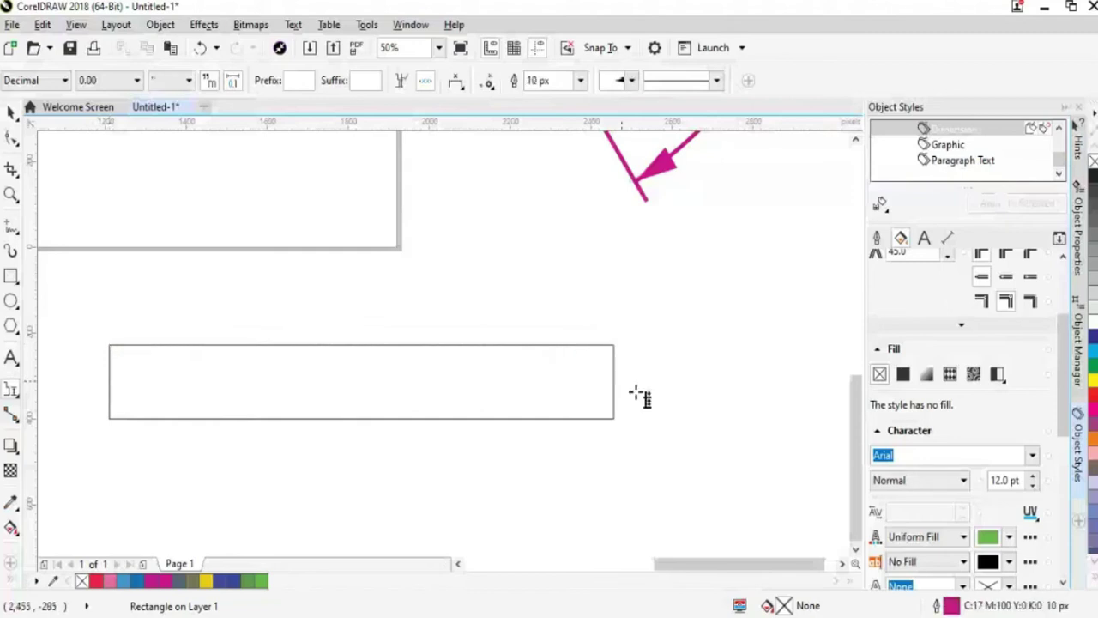
left_click(109, 388)
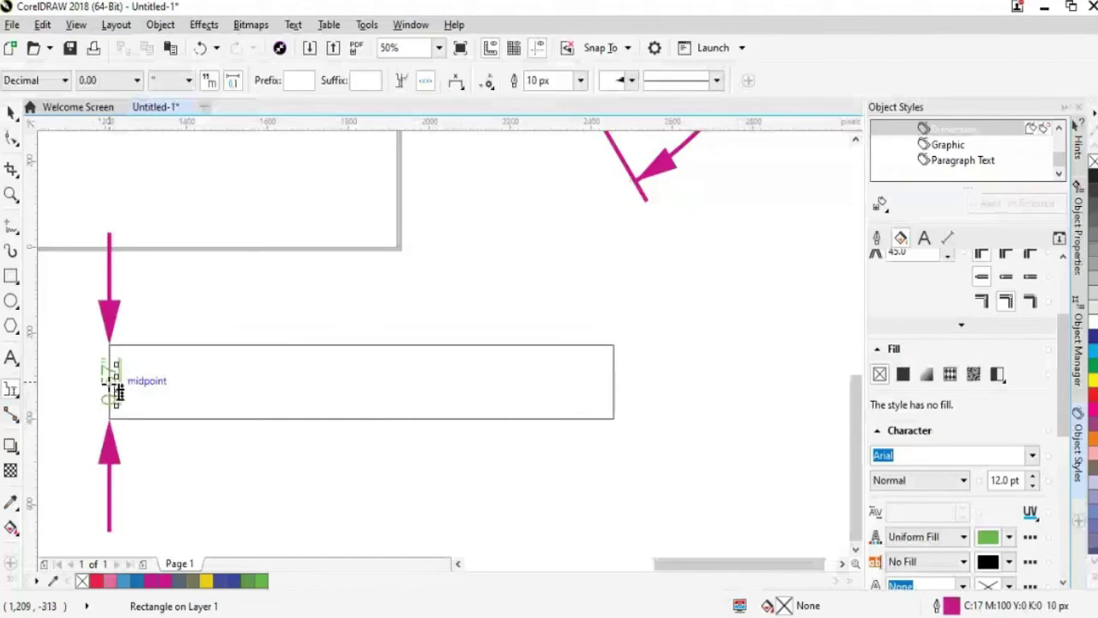
left_click(117, 391)
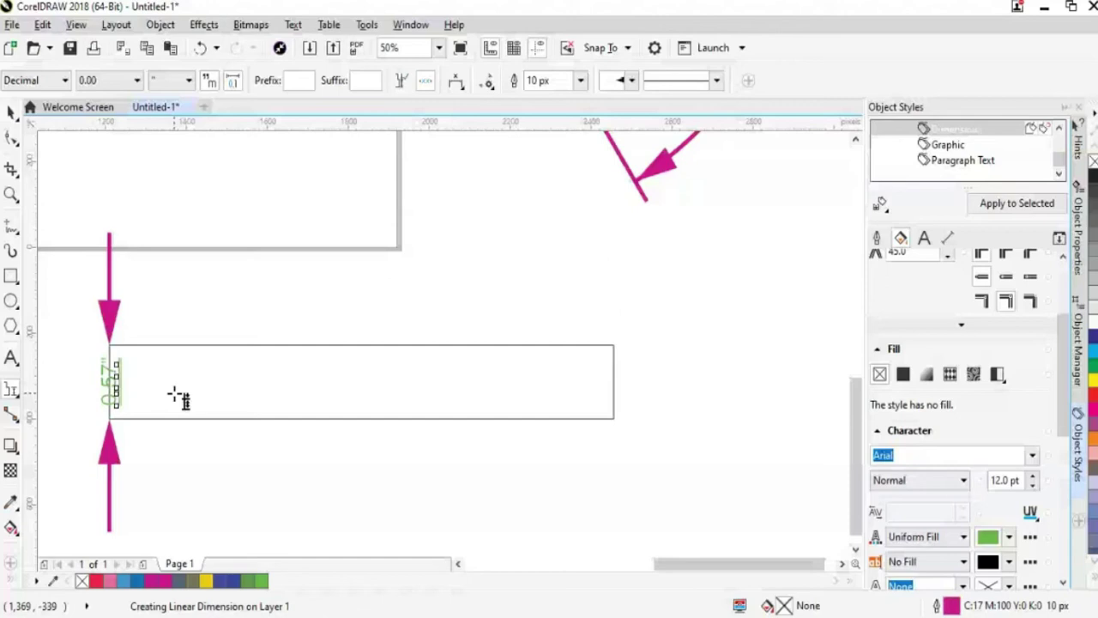
left_click(174, 396)
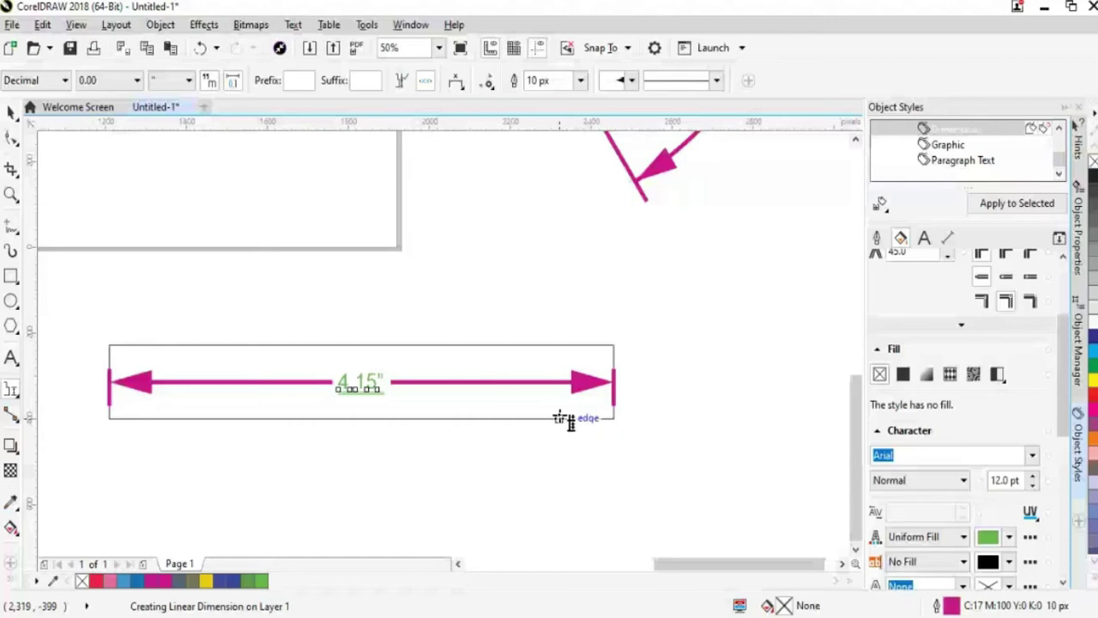
Try to place a second segment dimension of the rectangle's length, along its lower and upper long edges, and remove each attempt.
left_click(108, 344)
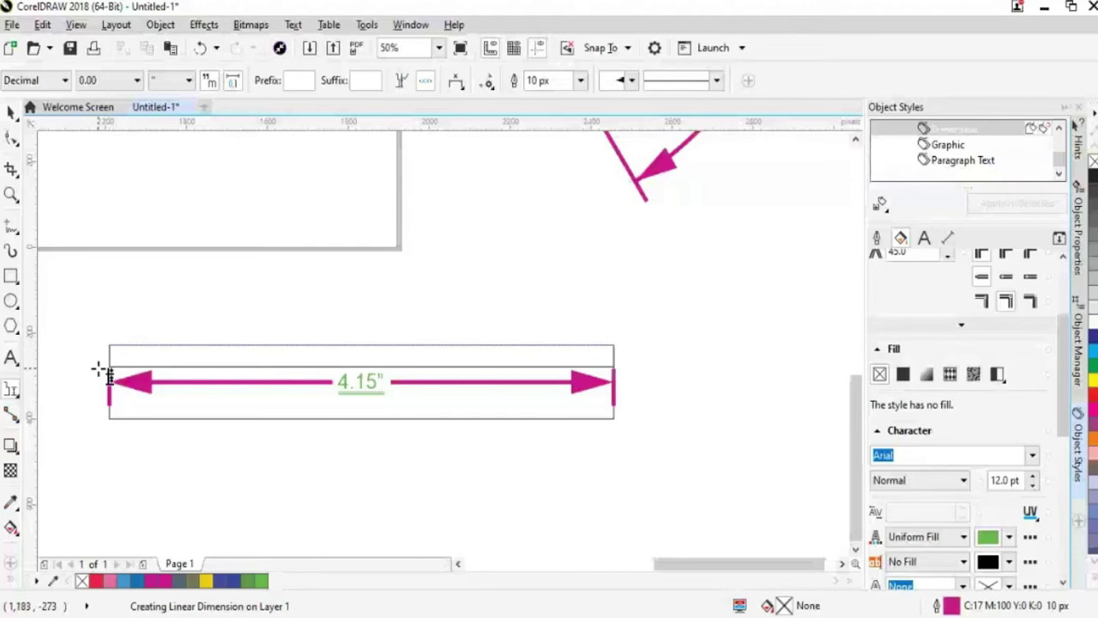
left_click(108, 417)
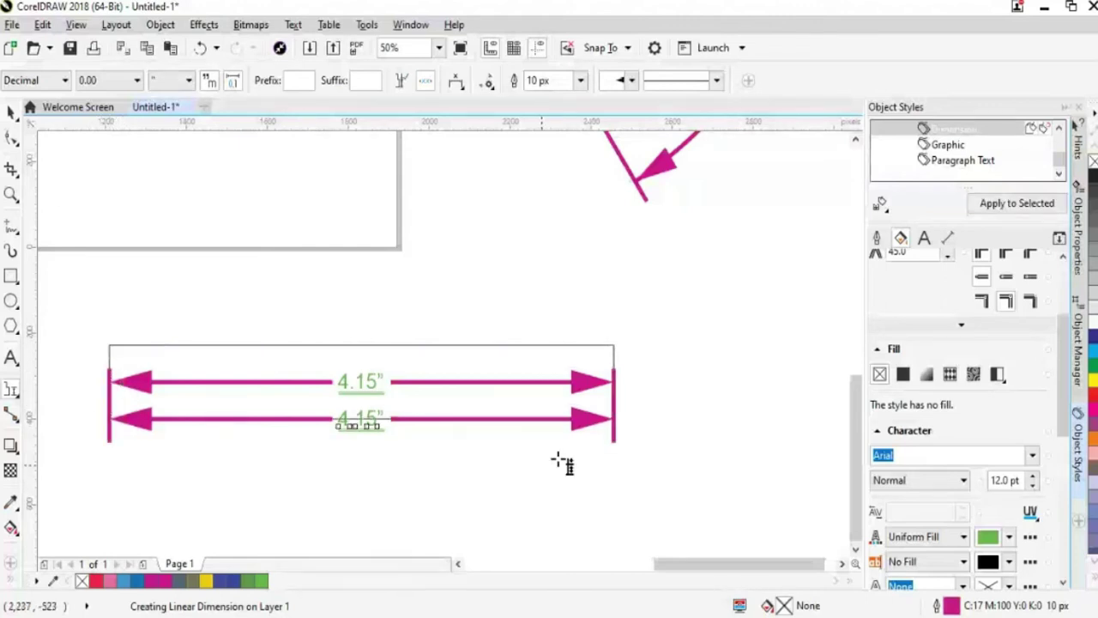
left_click(11, 112)
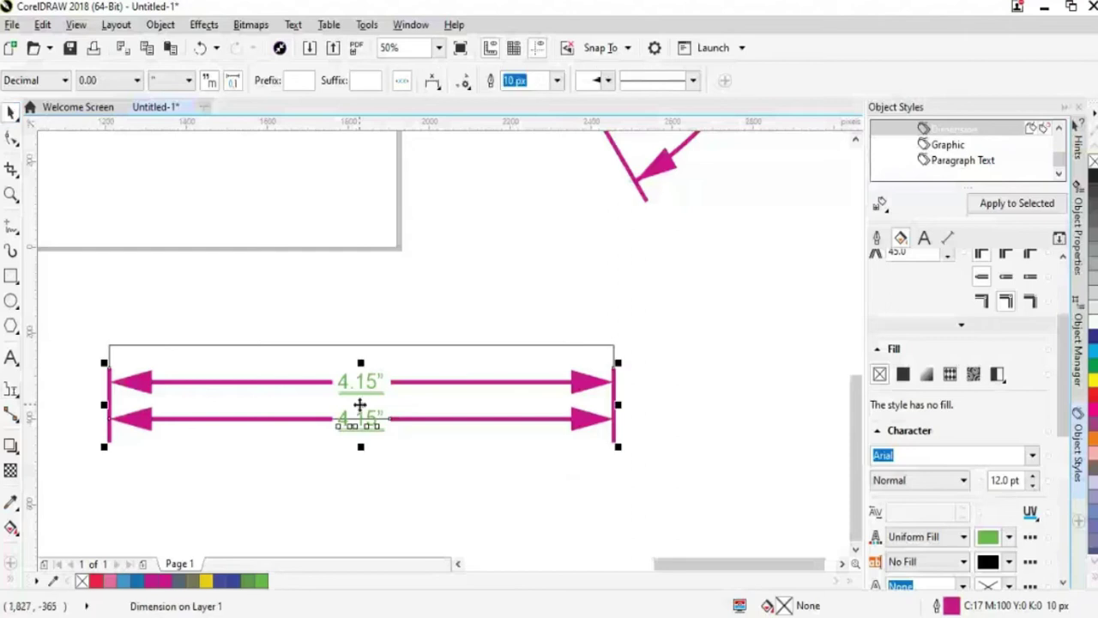
key("Delete")
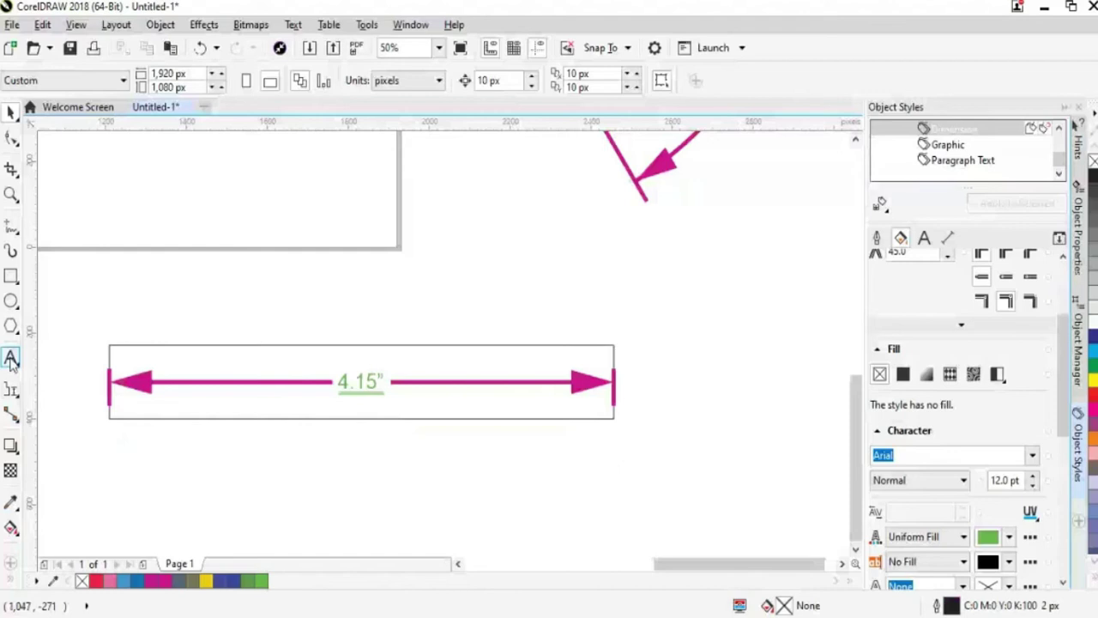
left_click(11, 389)
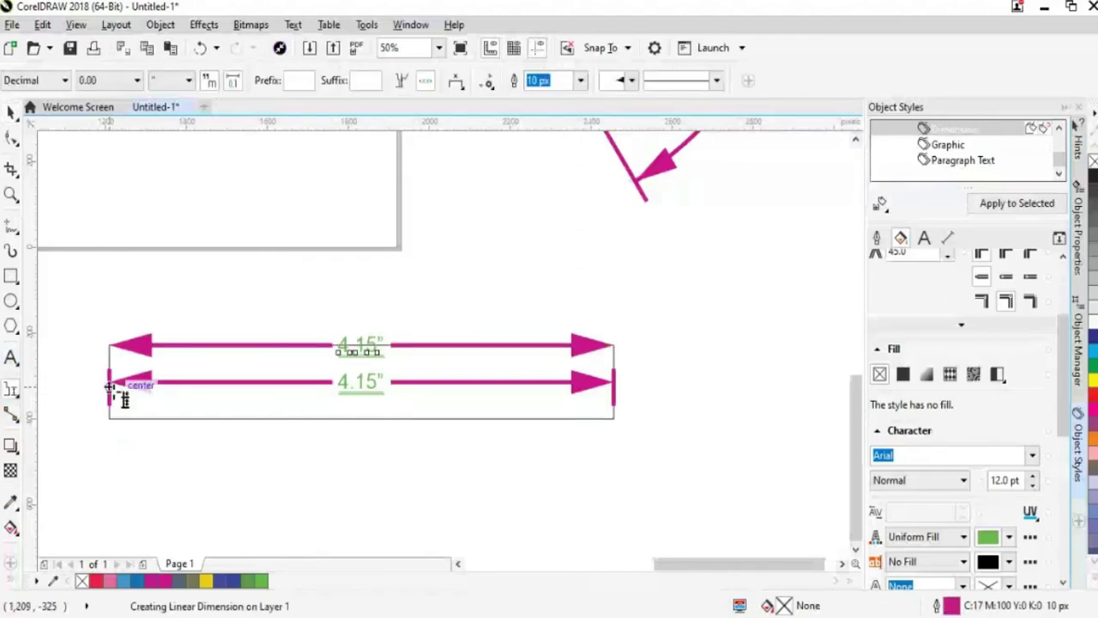
key("ctrl+z")
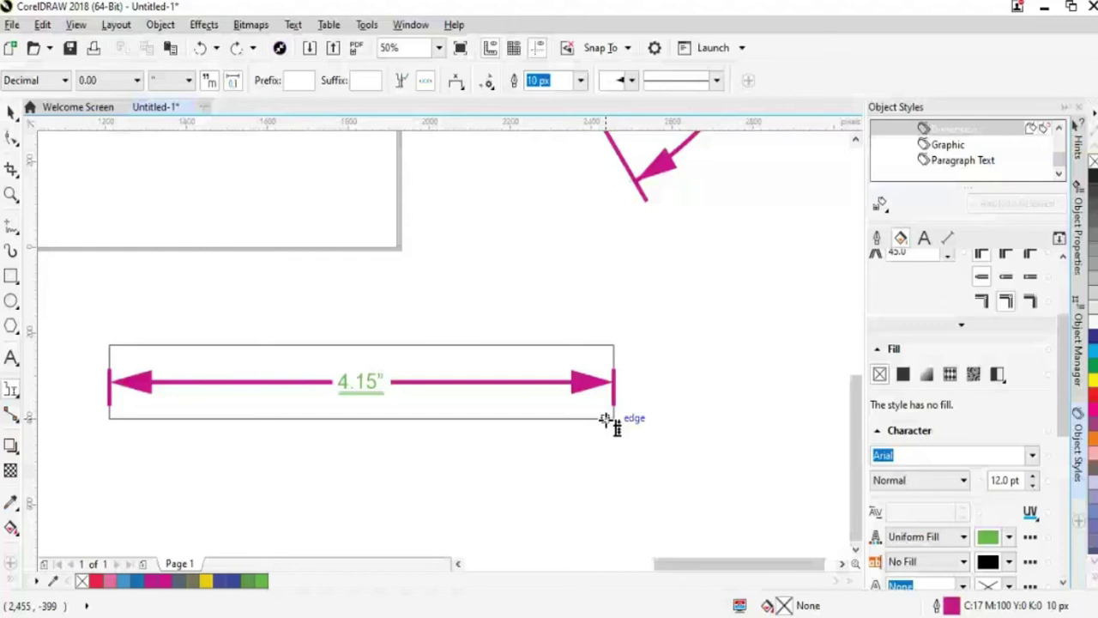
Dimension the rectangle's height just outside its short side and shift the angular dimension slightly away from the page edge.
left_click(11, 388)
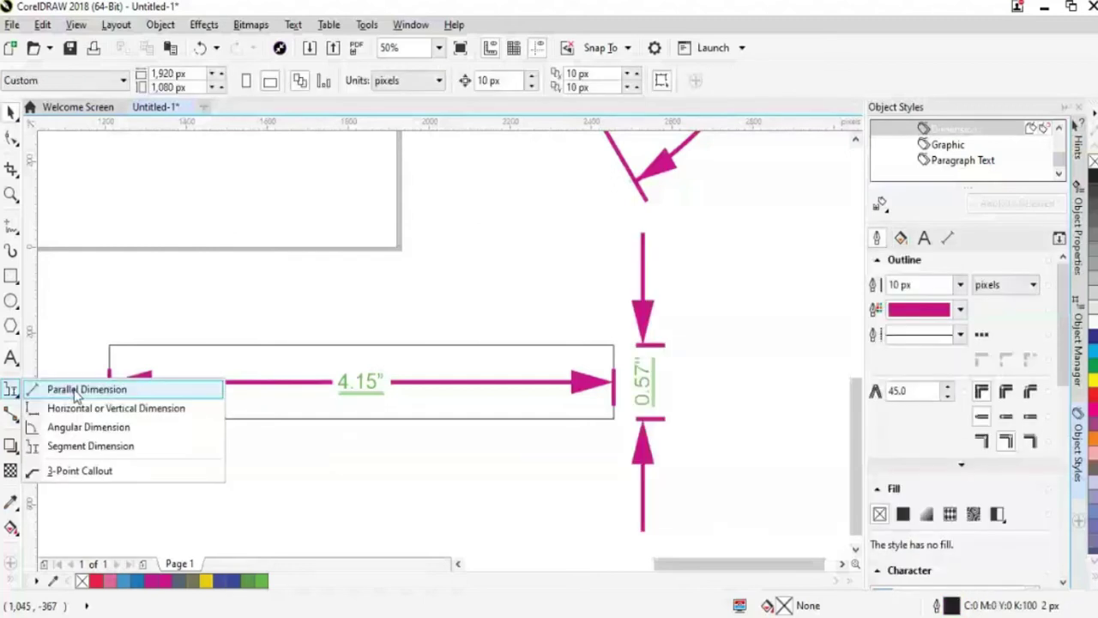
left_click(76, 390)
scroll(243, 490, "down", 1)
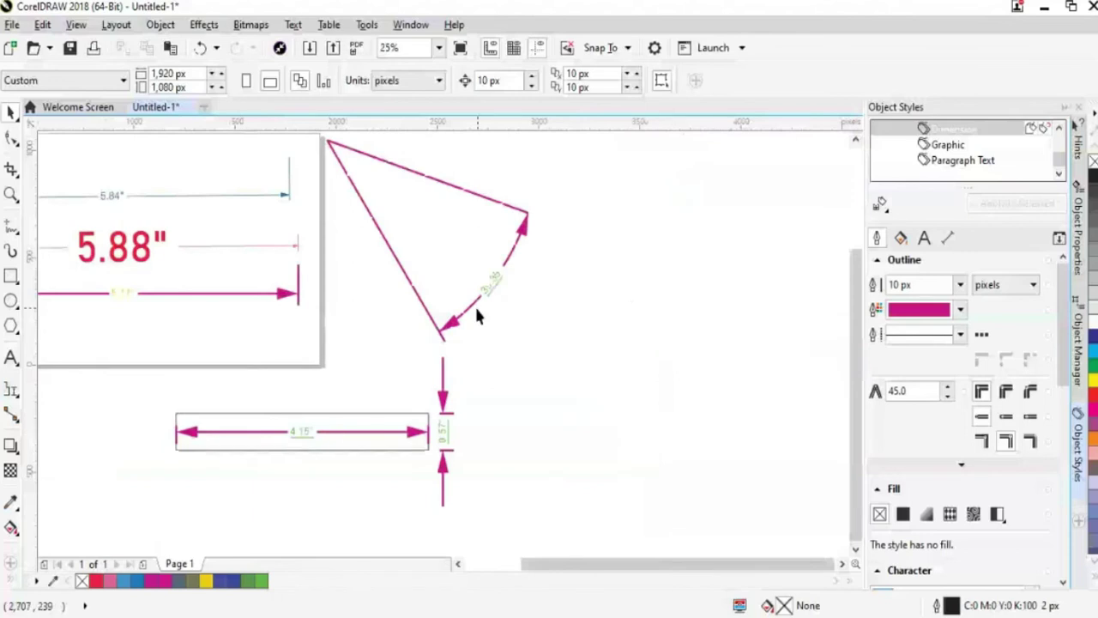
left_click_drag(478, 316, 491, 303)
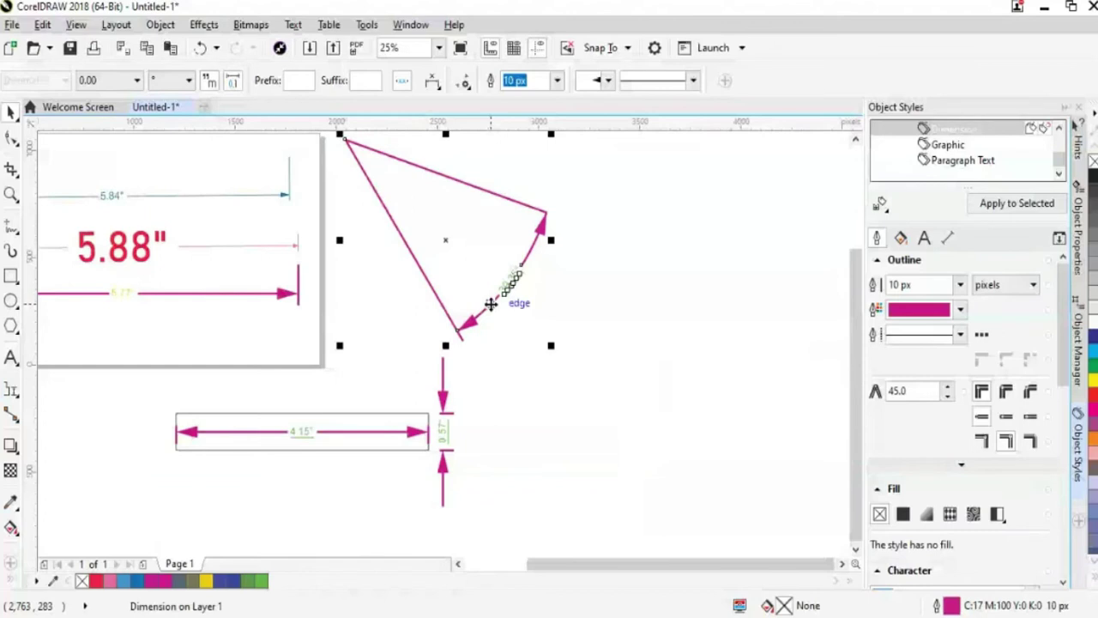
scroll(865, 418, "left", 3)
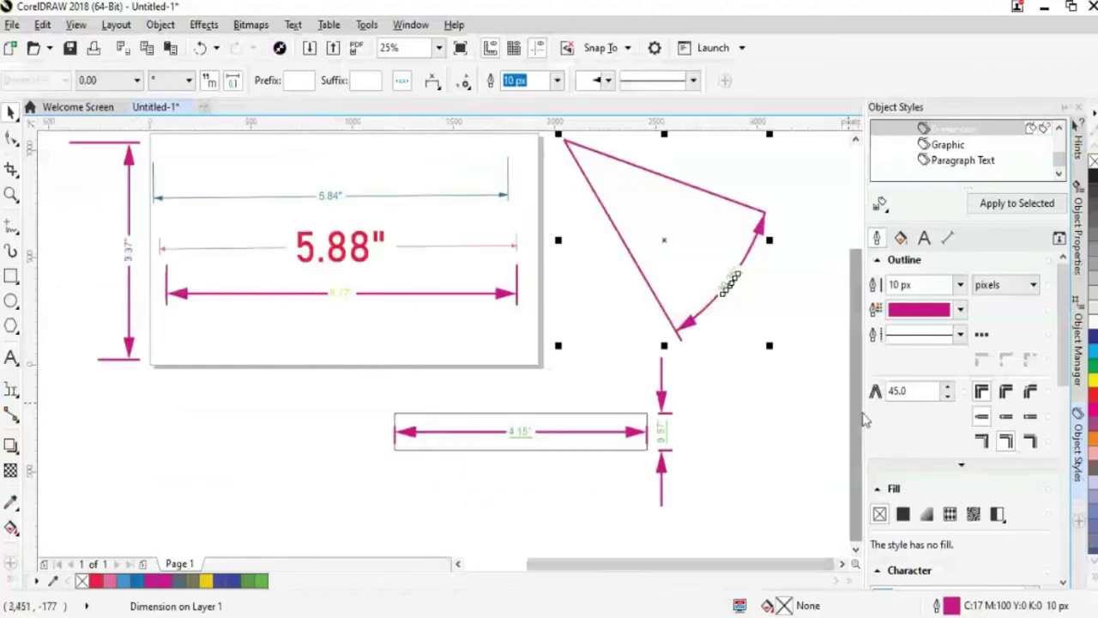
key("Escape")
scroll(208, 249, "up", 1)
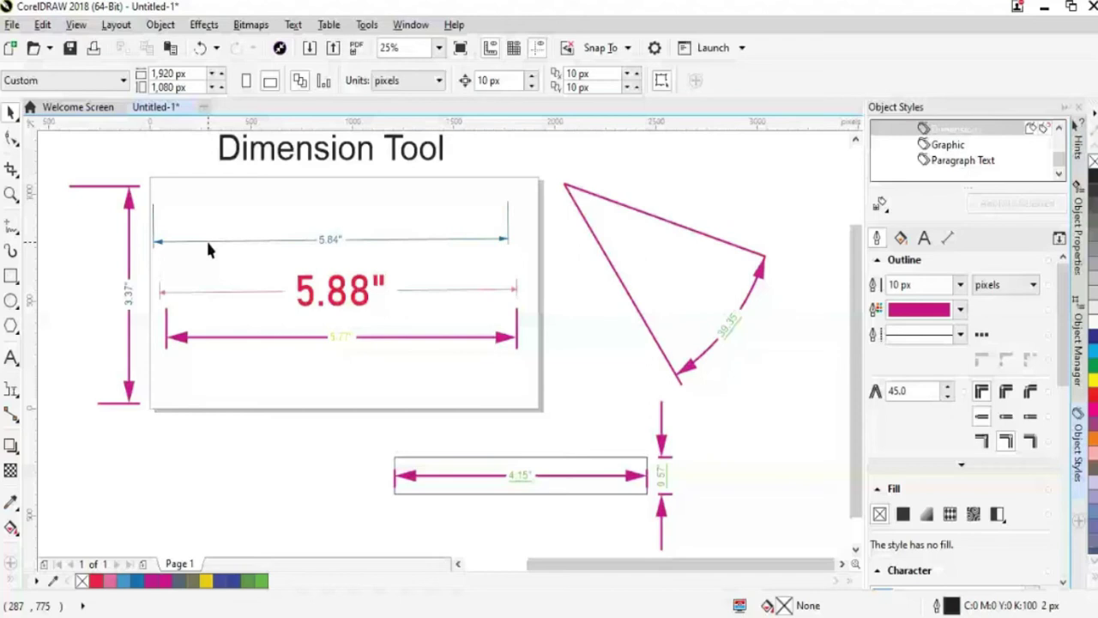
Review the dimension lines on and beside the page together with the available dimension tool types.
left_click(207, 245)
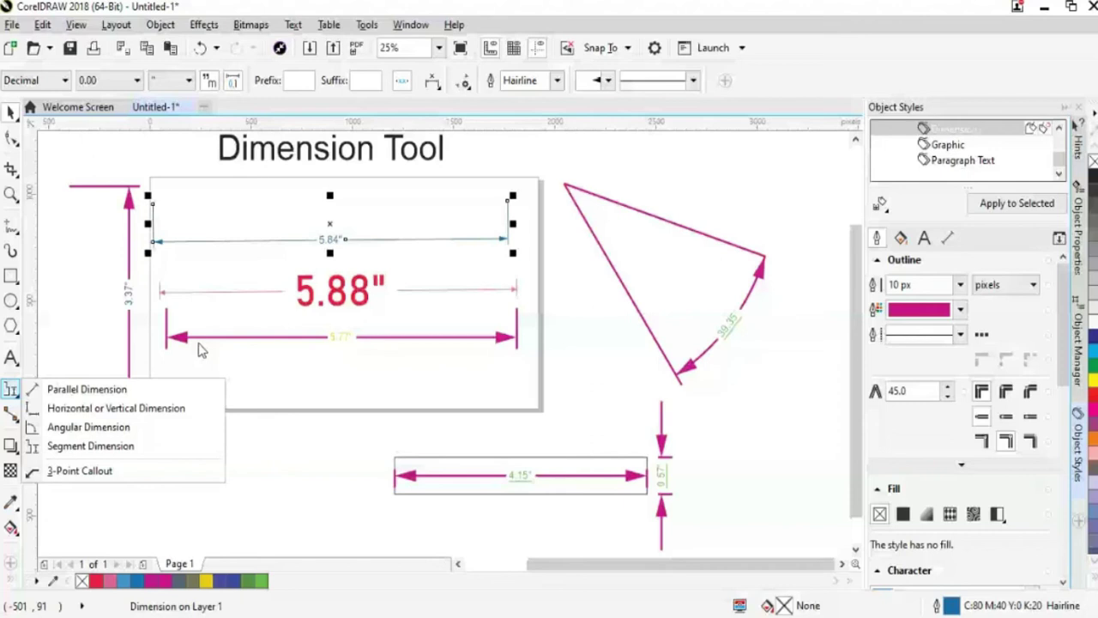
left_click(89, 426)
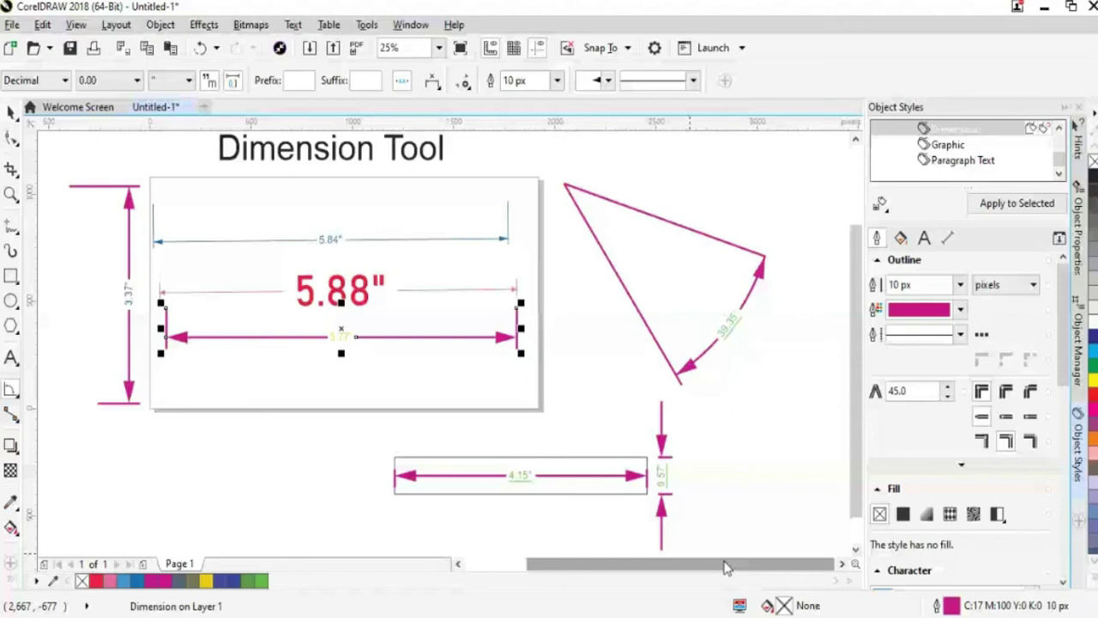
left_click(11, 392)
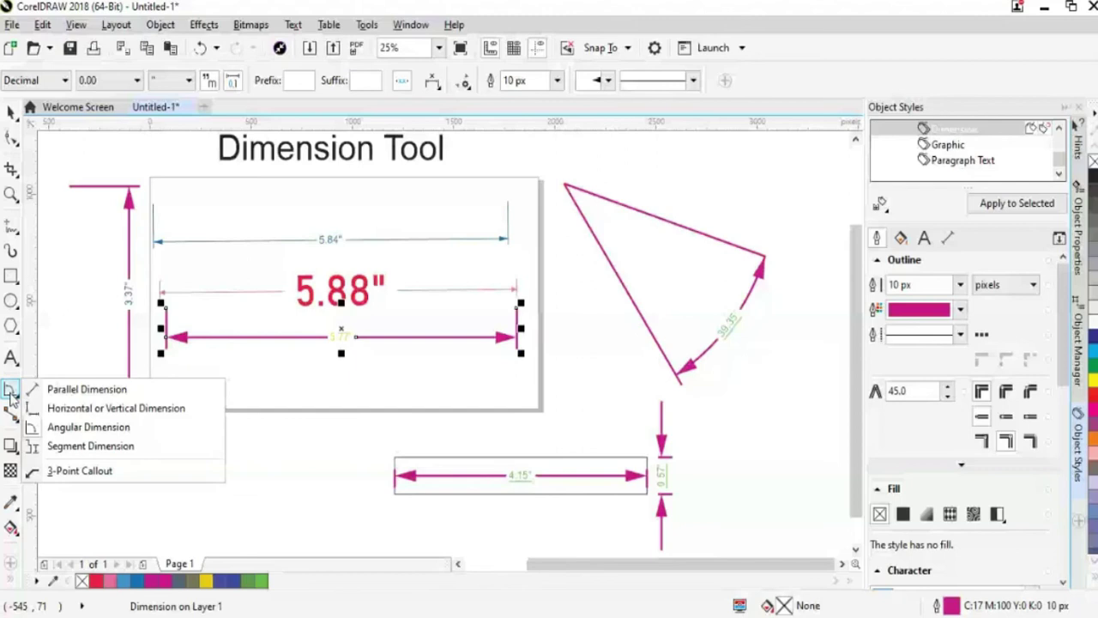
left_click(129, 357)
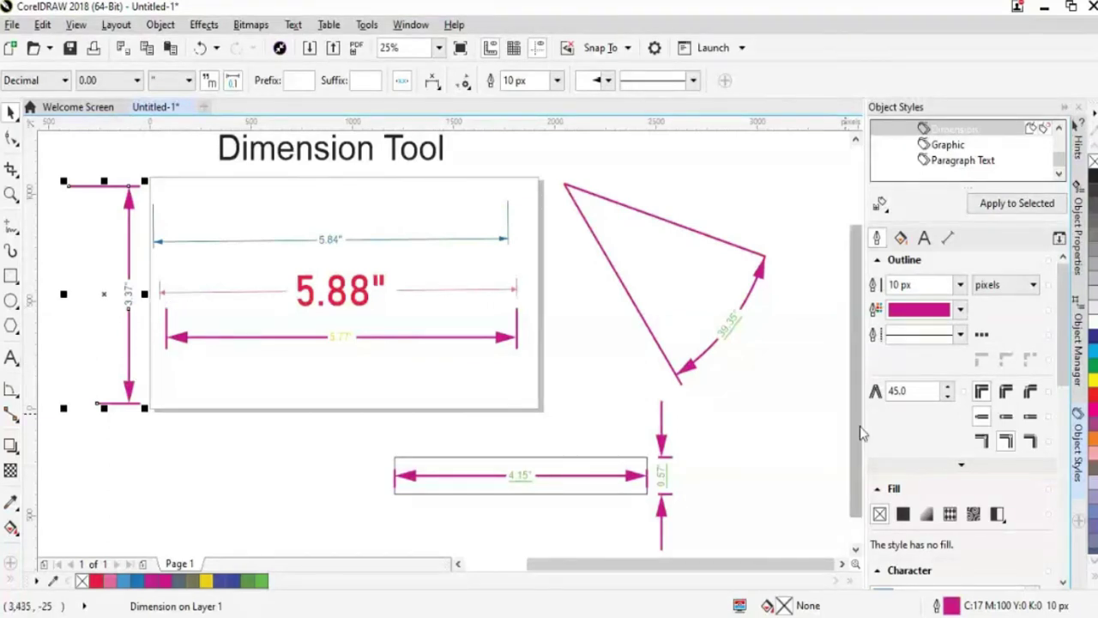
Enlarge the text of the rectangle's length dimension and move the rectangle with its dimensions to below the page's lower-left corner.
left_click(603, 485)
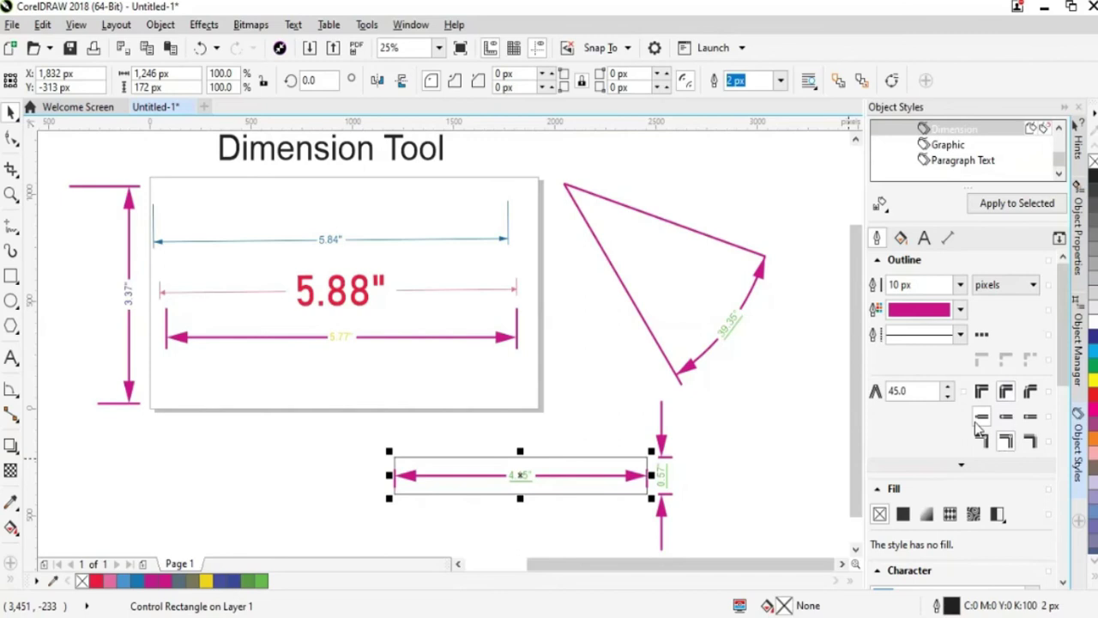
scroll(207, 485, "down", 1)
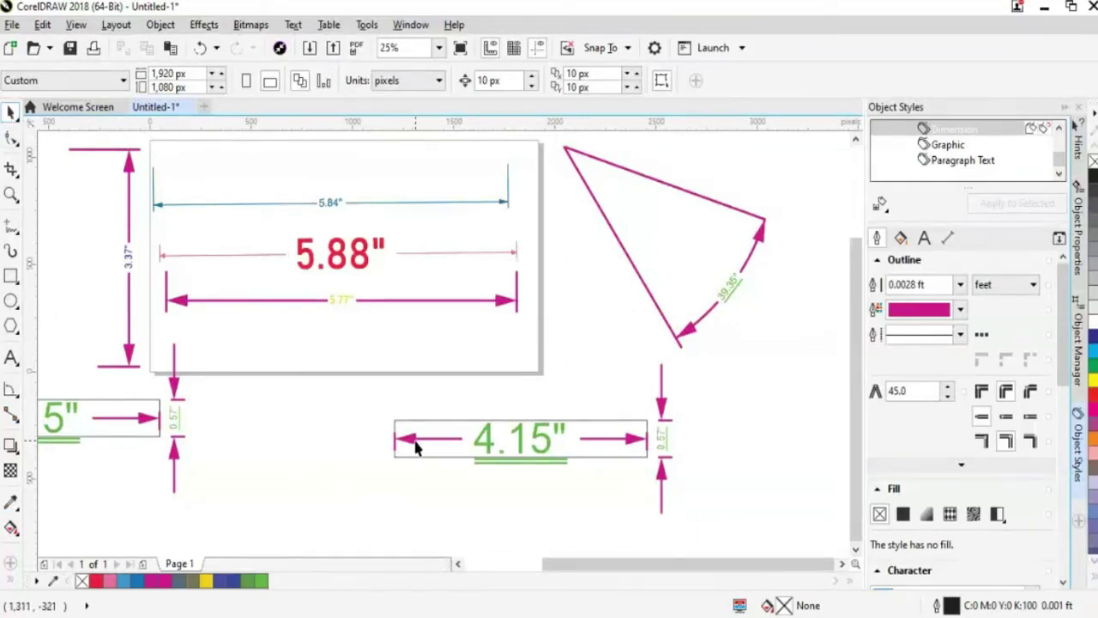
left_click_drag(856, 404, 855, 313)
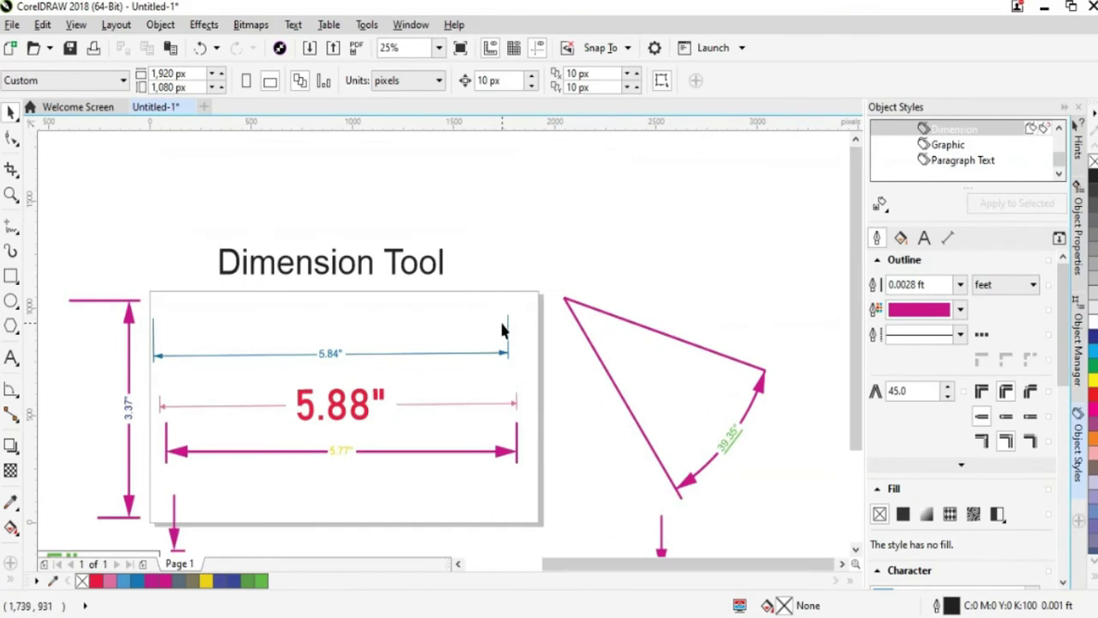
scroll(503, 330, "down", 2)
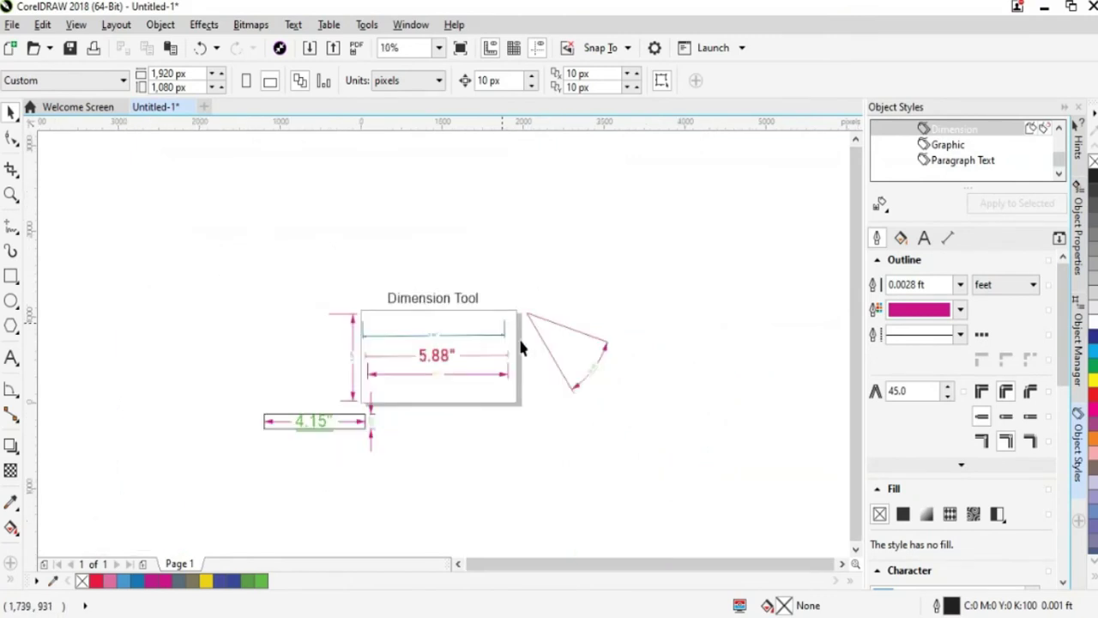
Create a new 1,920 by 1,080 px CMYK document at 300 dpi named Untitled-2.
key("ctrl+n")
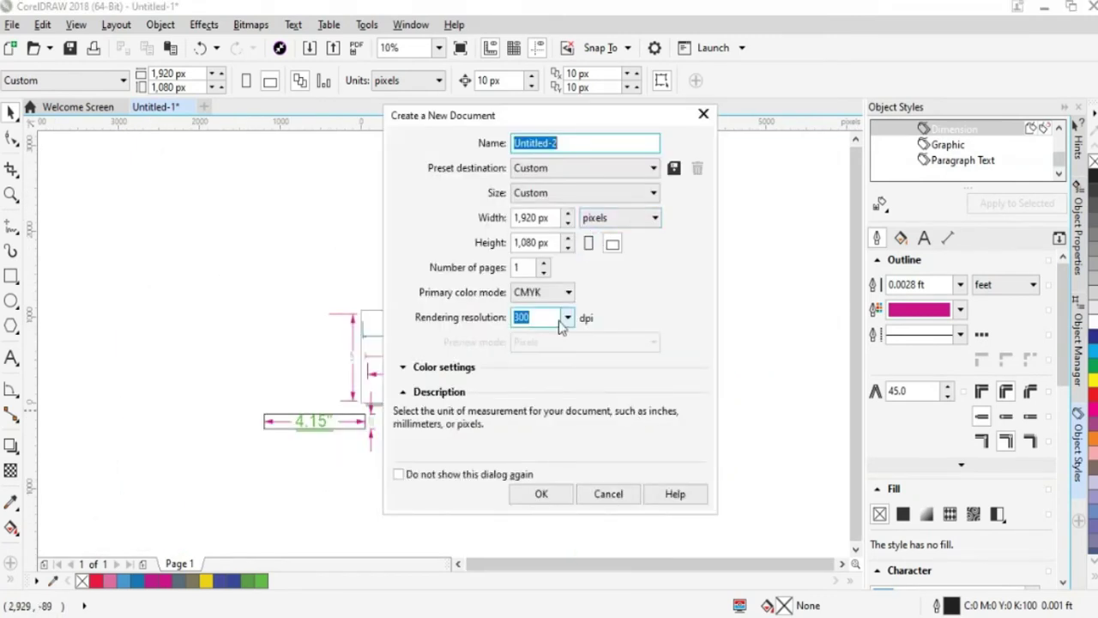
left_click(608, 493)
scroll(501, 415, "up", 5)
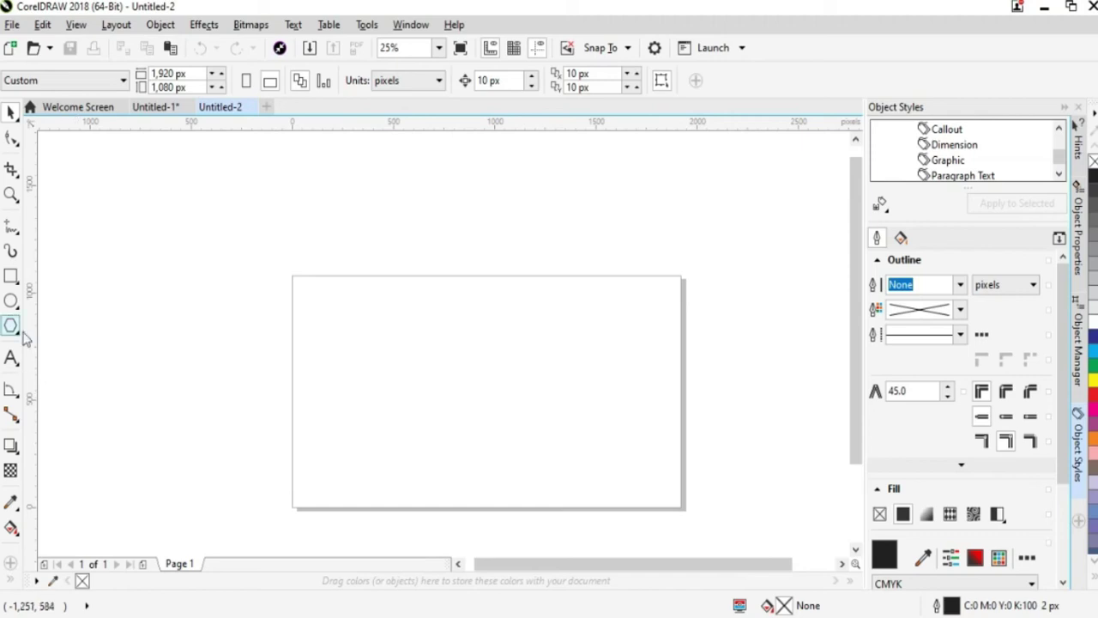
Draw a rectangle about 836 by 704 px on the left part of the page and stretch it to about 1,044 by 788 px.
key("F6")
left_click_drag(324, 318, 494, 469)
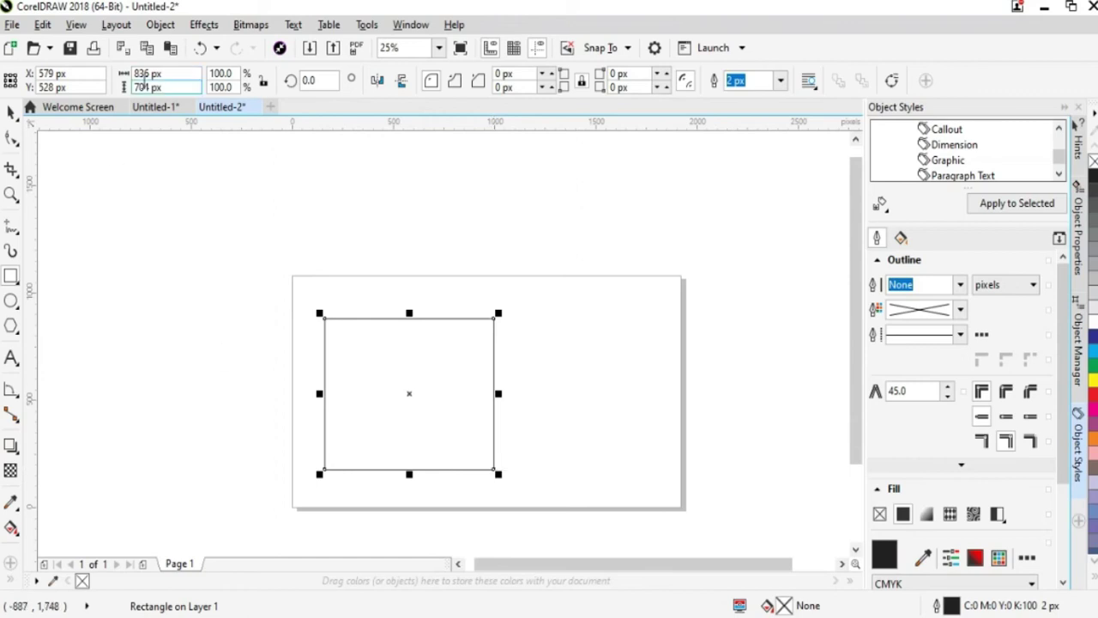
left_click(496, 394)
left_click(11, 113)
left_click_drag(499, 394, 541, 394)
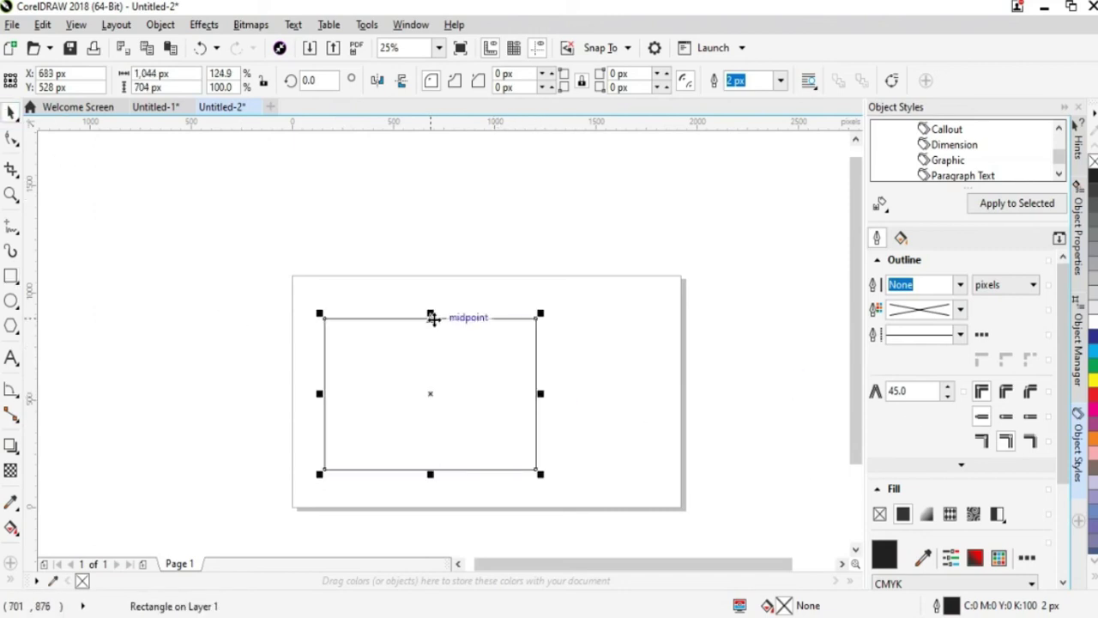
left_click_drag(430, 314, 429, 300)
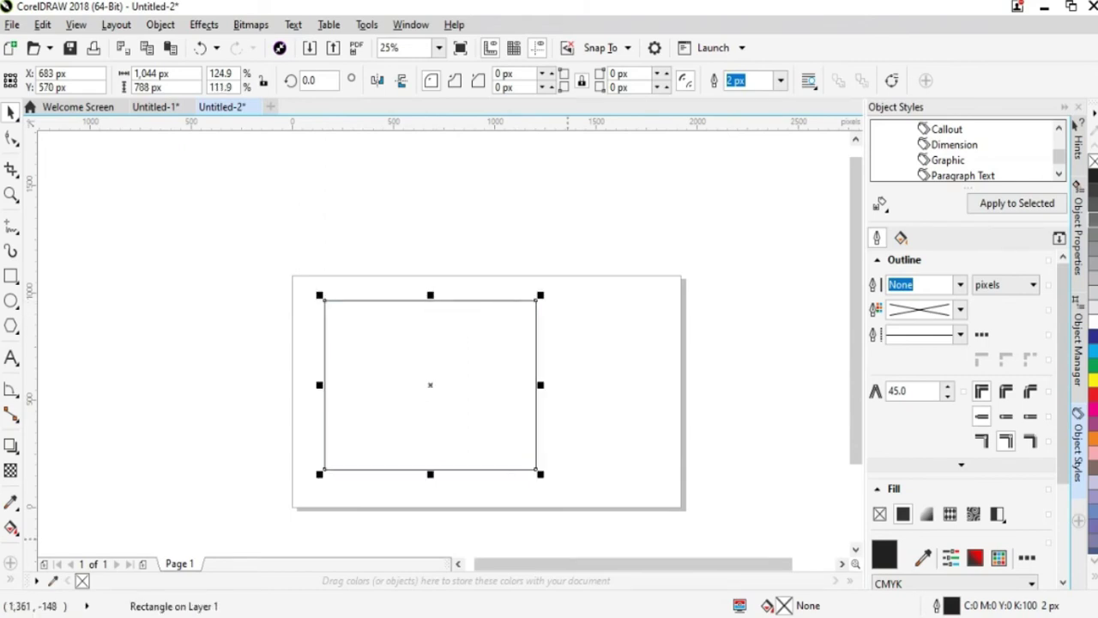
left_click(672, 419)
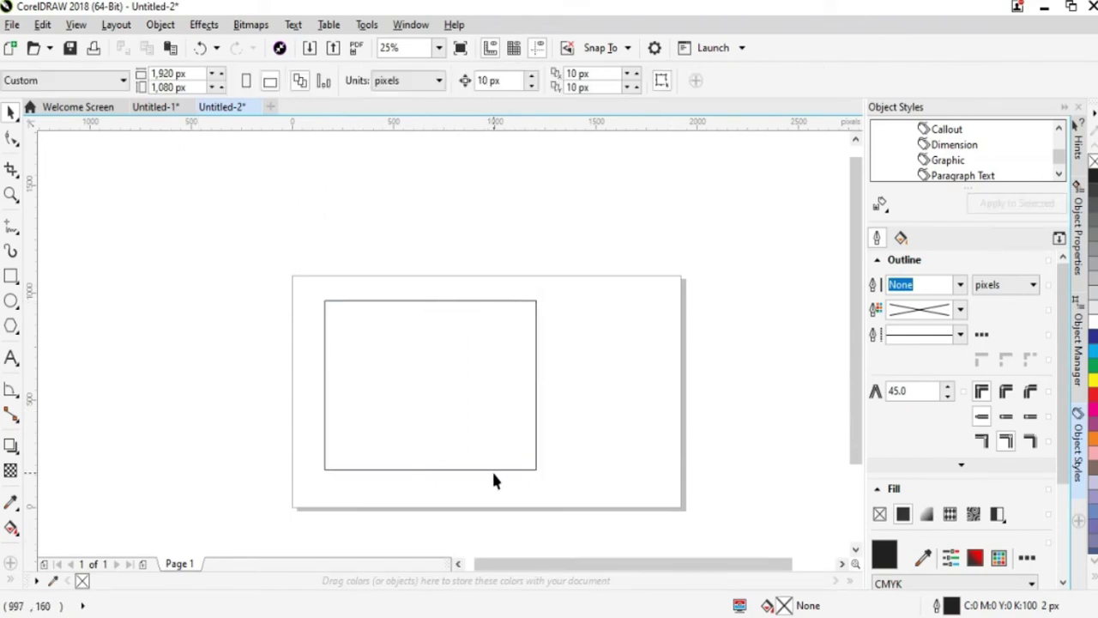
Nudge the rectangle about 240 px horizontally toward the page centre, to X 923 px.
left_click(536, 469)
key("Right")
key("Right")
key("Right")
key("Right")
key("Right")
key("Right")
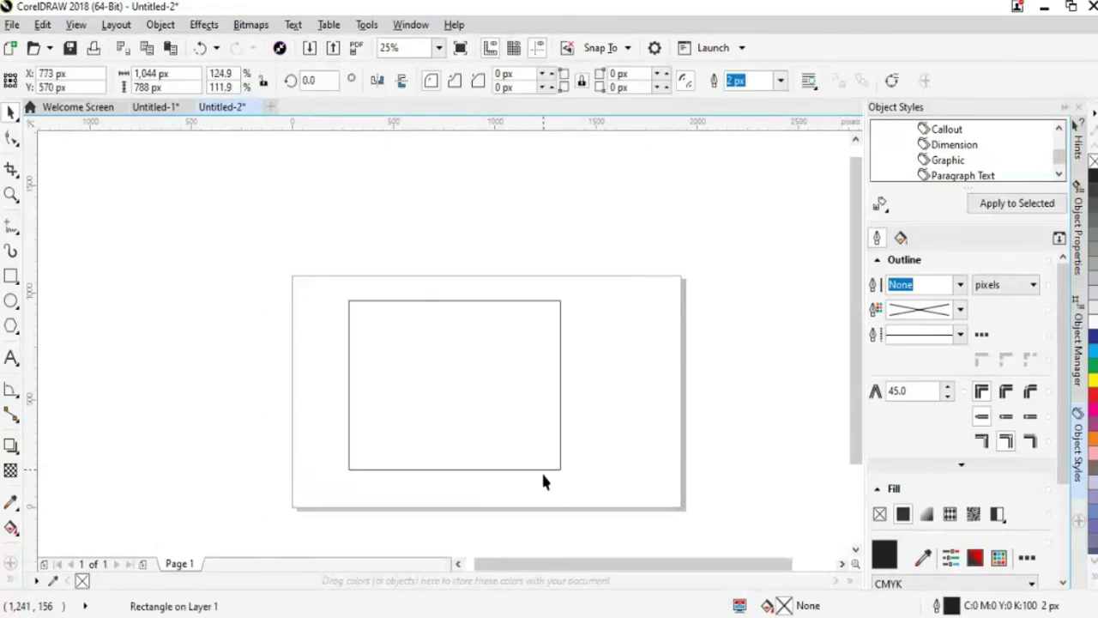
key("Right")
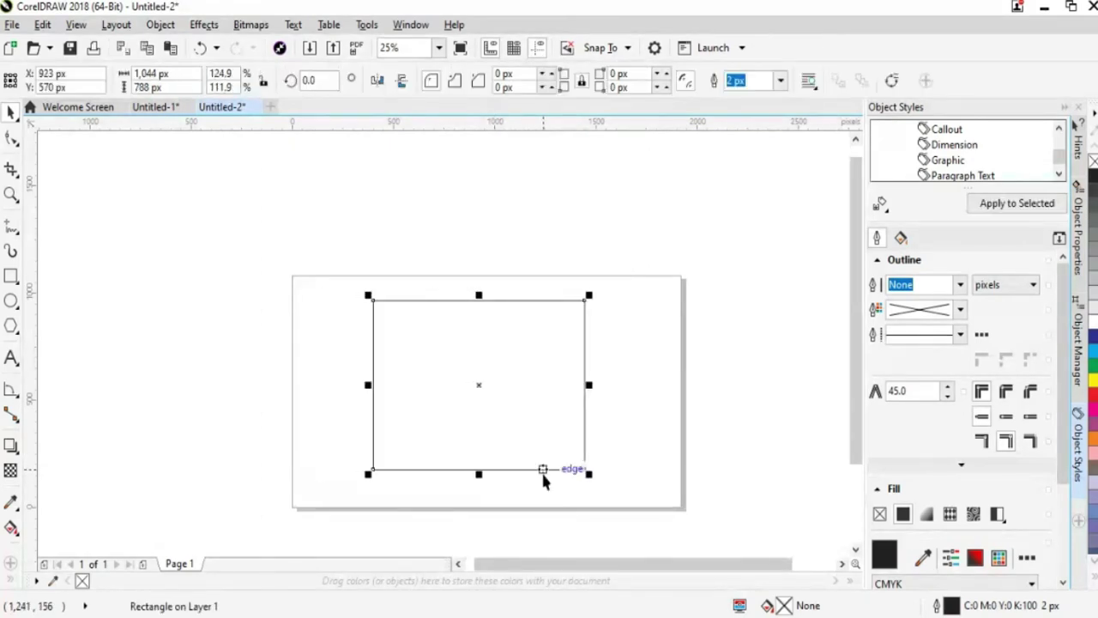
left_click(626, 466)
left_click(589, 417)
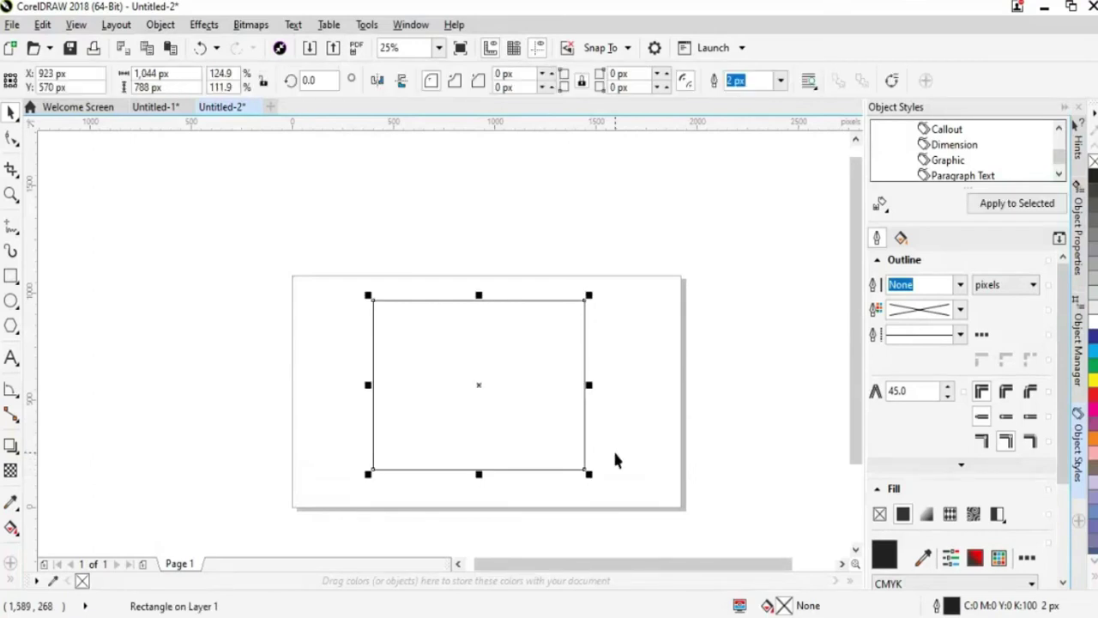
Place a segment dimension of the rectangle's width inside it, about halfway up its height.
left_click(11, 389)
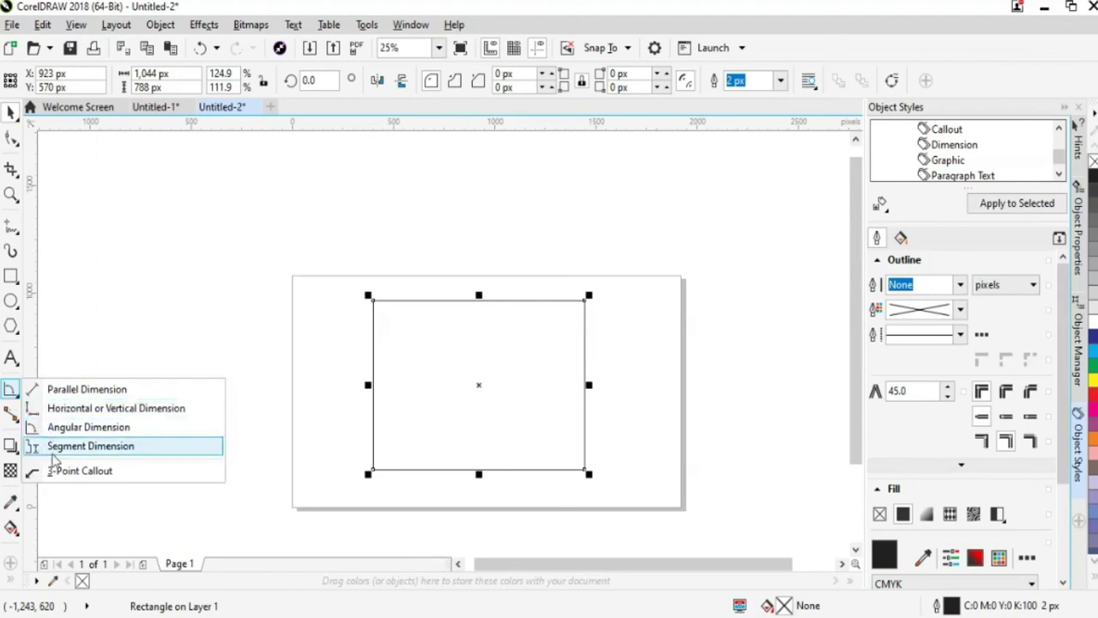
left_click(53, 453)
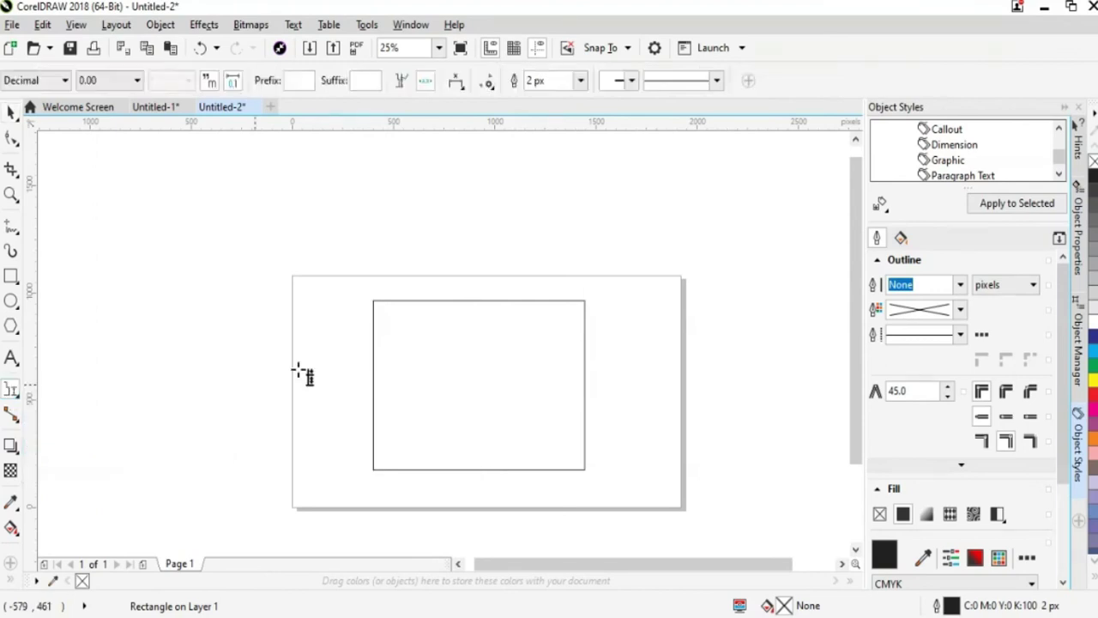
left_click(379, 304)
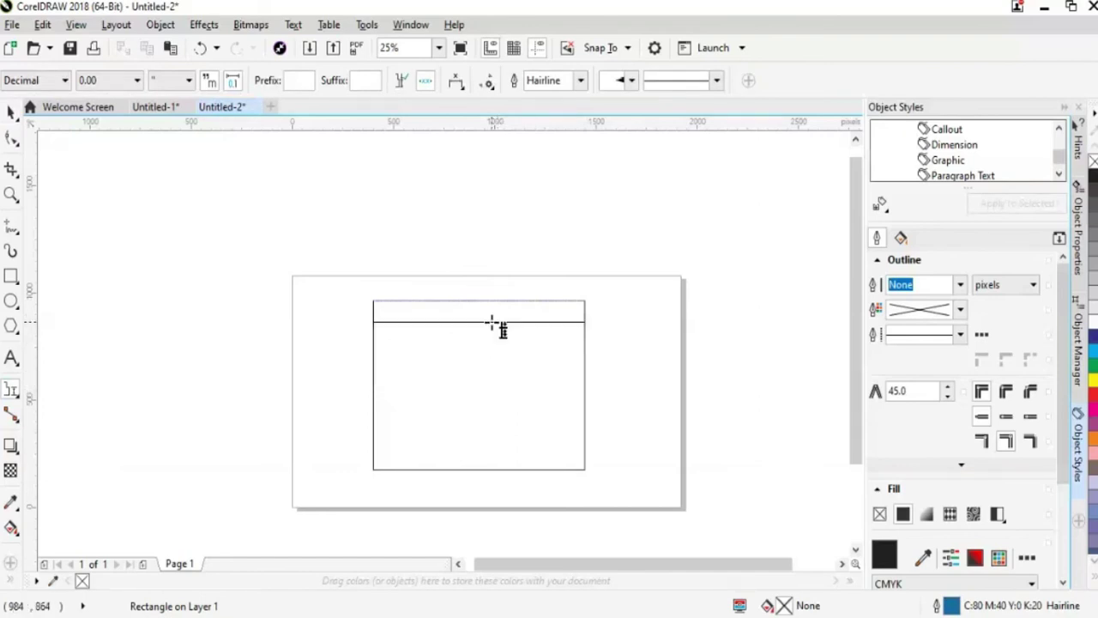
left_click(499, 385)
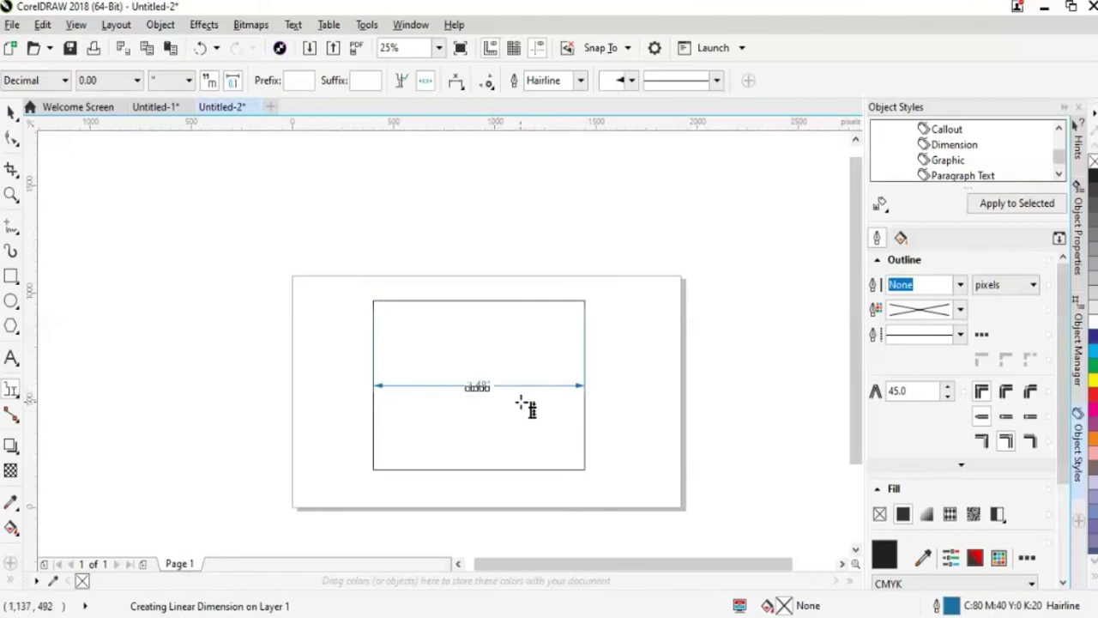
left_click(441, 386)
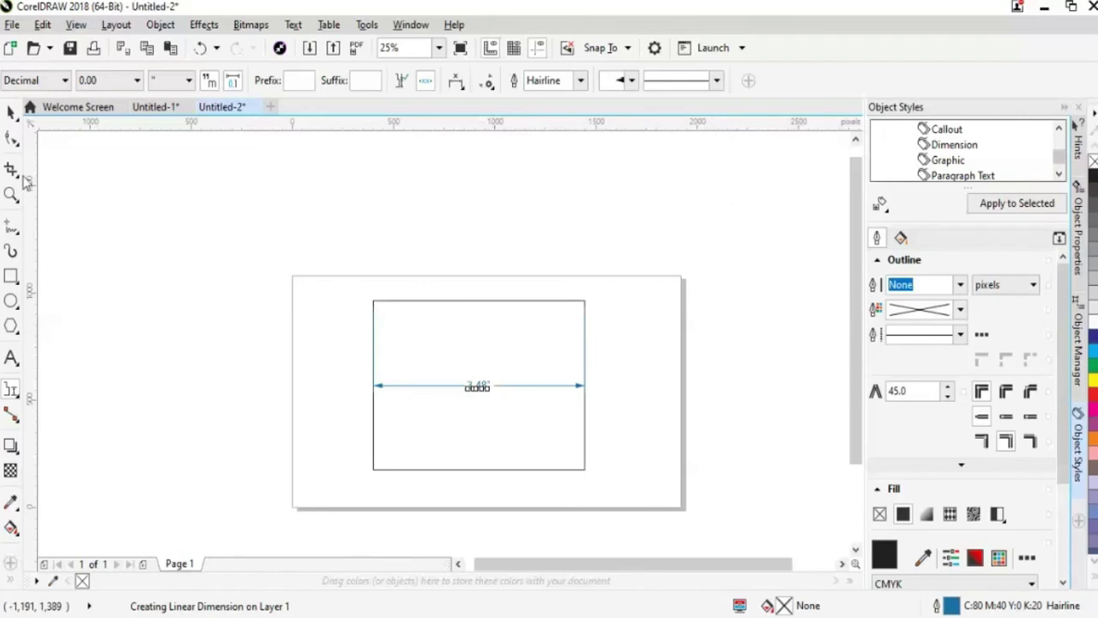
left_click(11, 112)
scroll(785, 480, "up", 1)
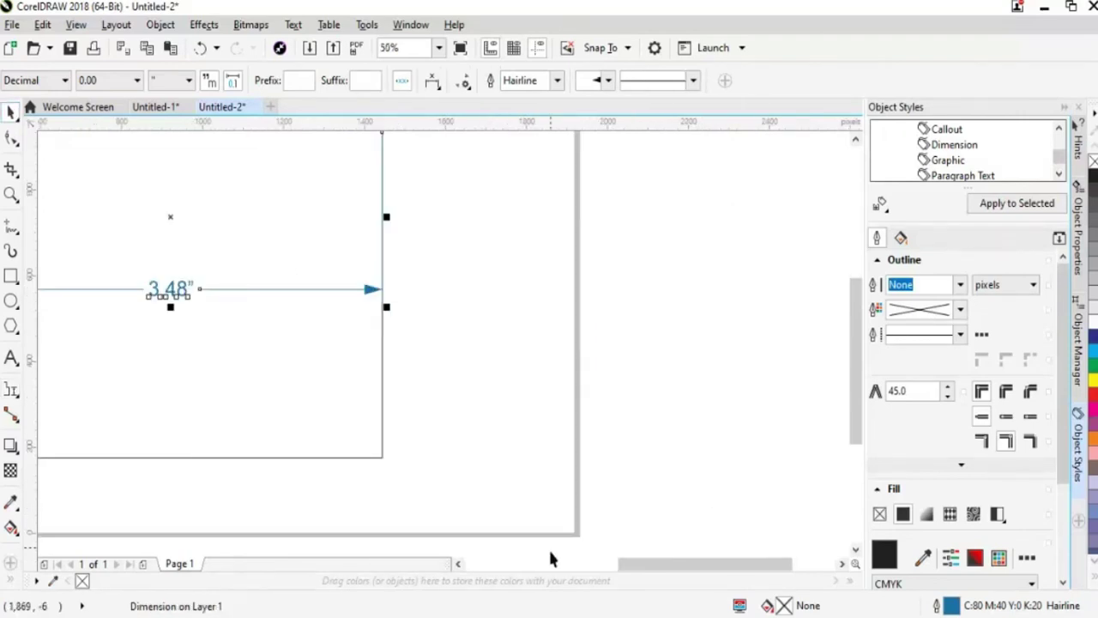
scroll(652, 573, "left", 2)
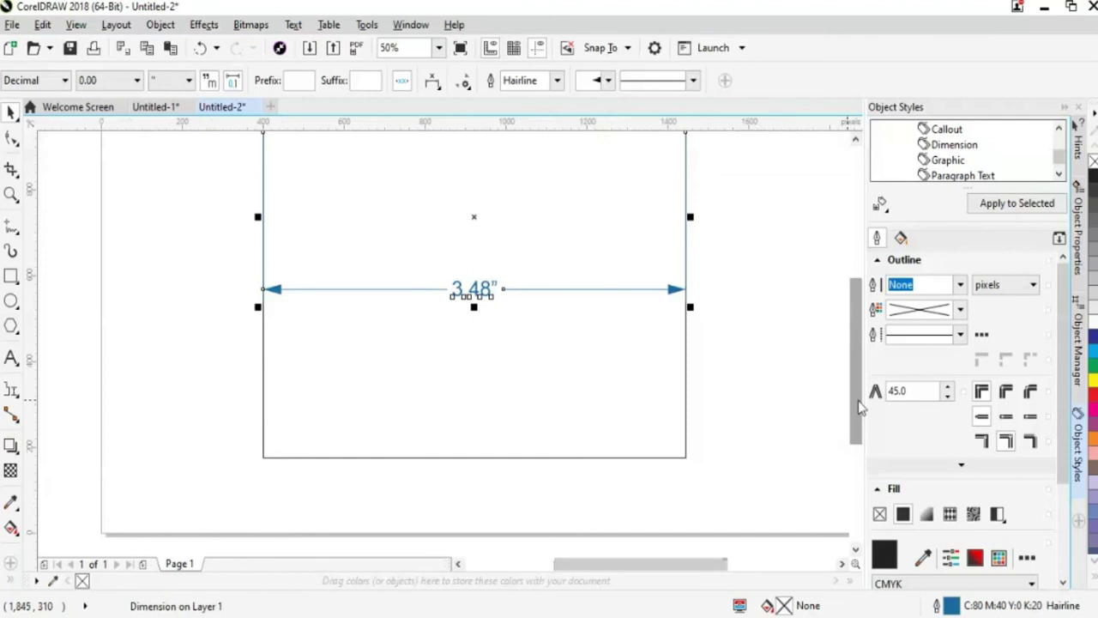
Place a segment dimension of the rectangle's width directly along its upper edge.
scroll(858, 407, "up", 1)
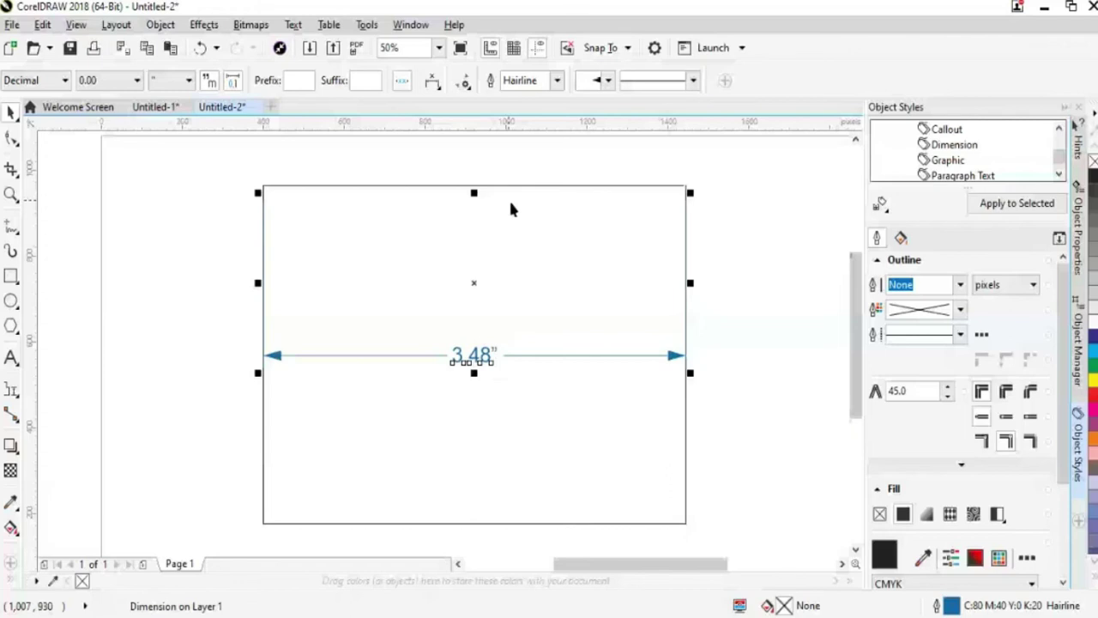
left_click(130, 380)
left_click(10, 389)
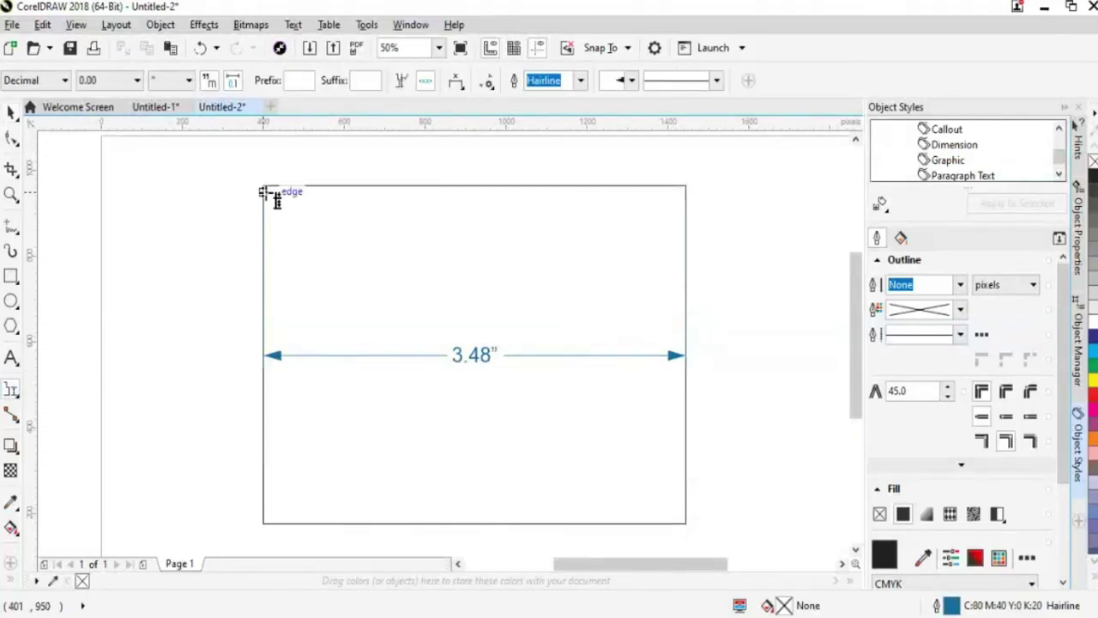
left_click_drag(264, 193, 278, 215)
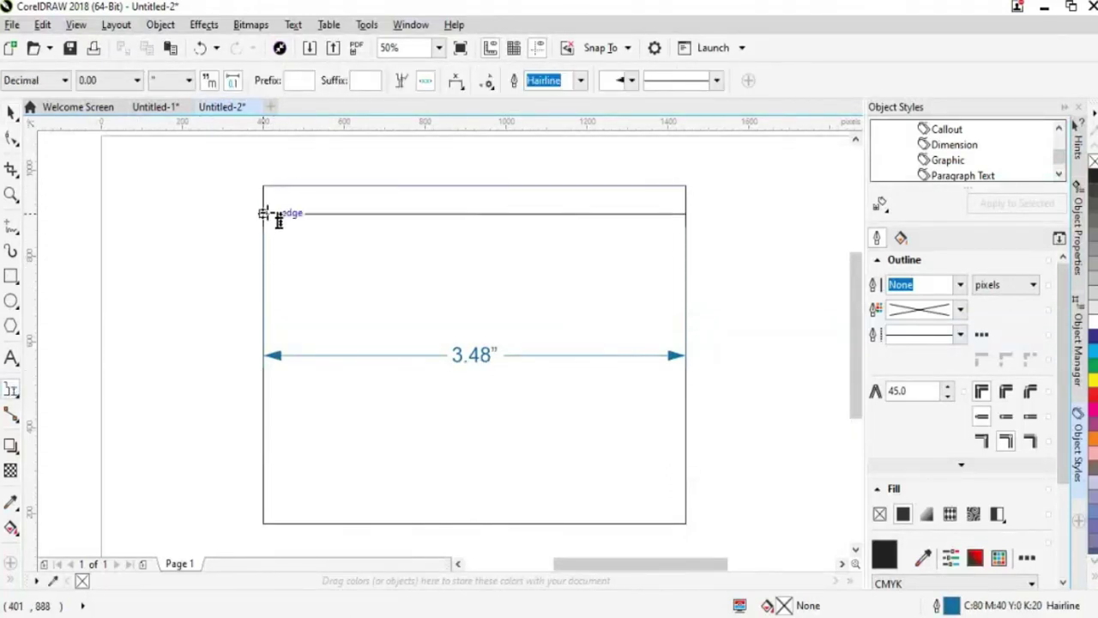
left_click(264, 186)
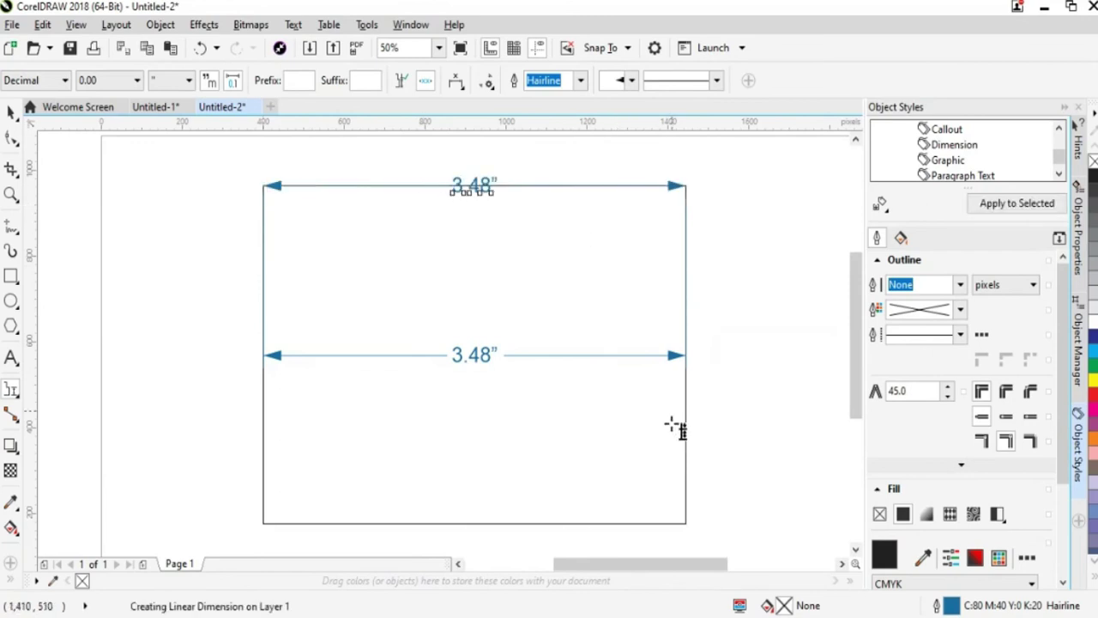
Place a vertical segment dimension of the rectangle's height just outside its right edge and deselect it.
left_click_drag(688, 520, 705, 198)
left_click(717, 225)
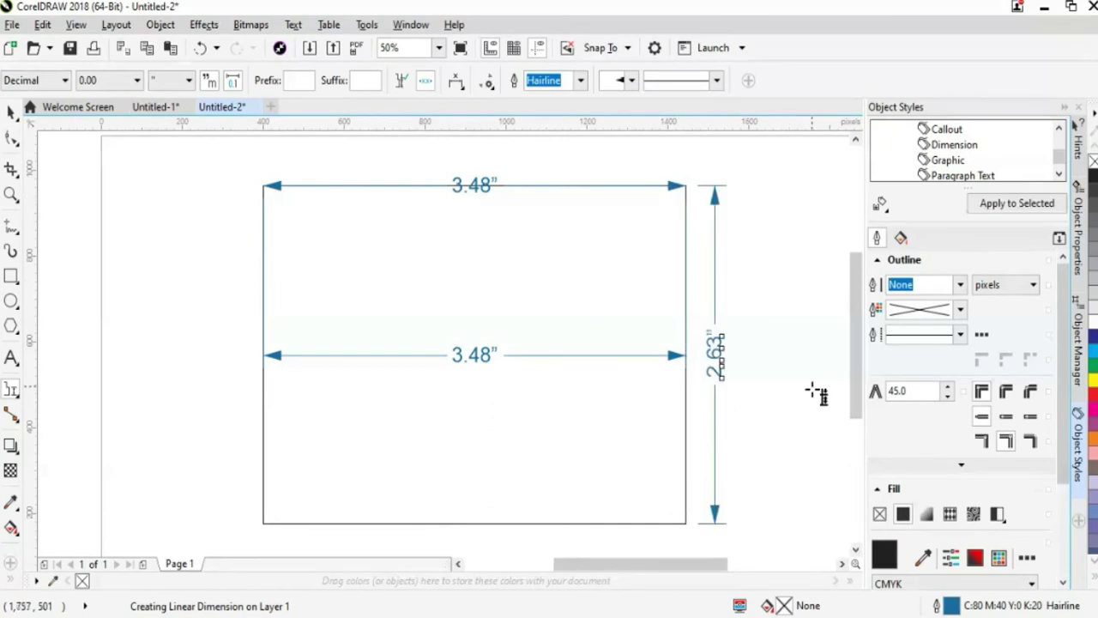
key("space")
left_click(811, 446)
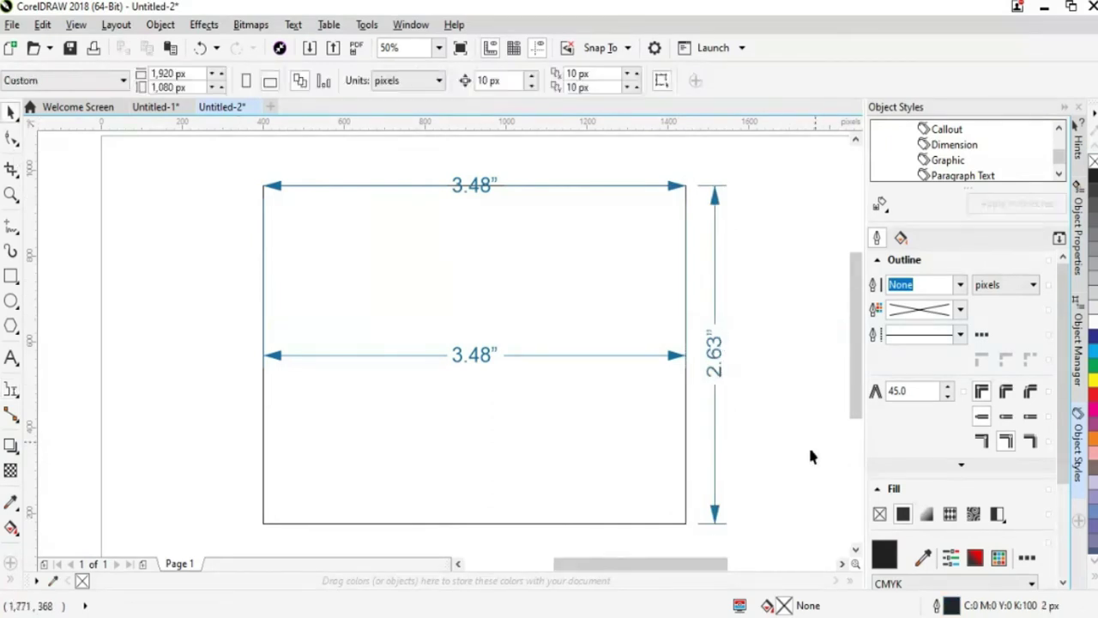
left_click_drag(683, 570, 703, 571)
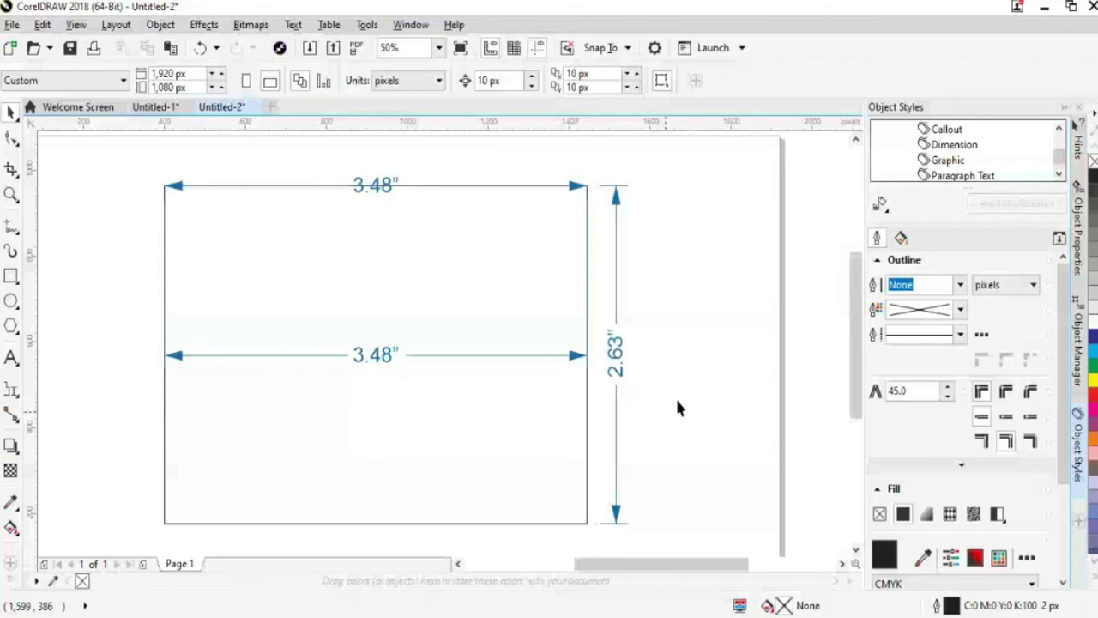
scroll(677, 407, "up", 1)
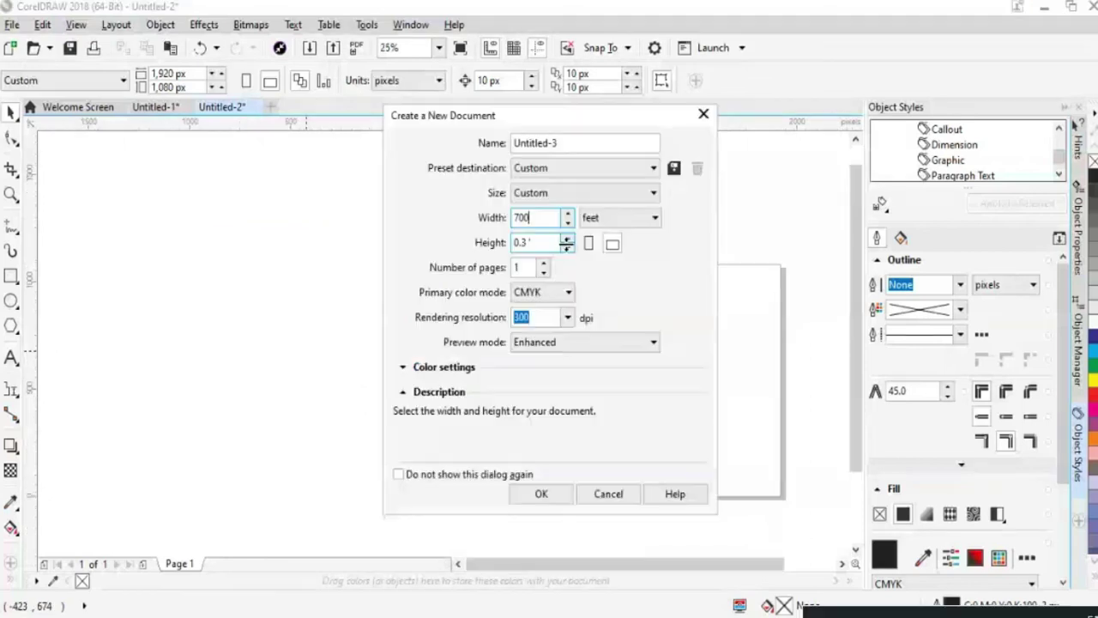
Enter a width of 700 feet and a height of 150 feet for the new document Untitled-3, with portrait orientation.
type("700")
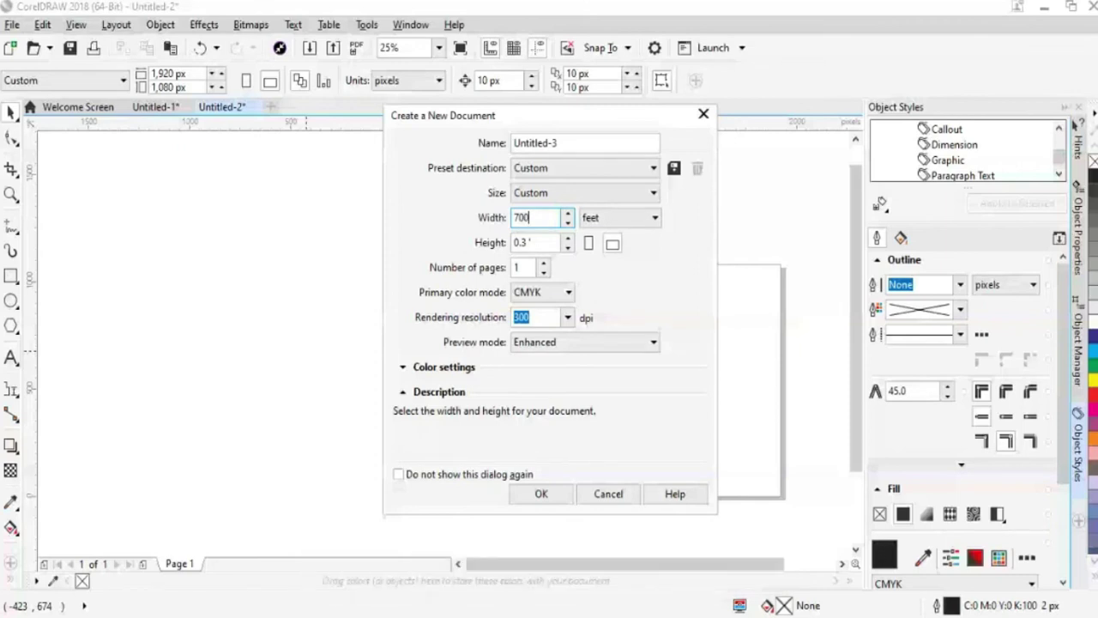
key("Tab")
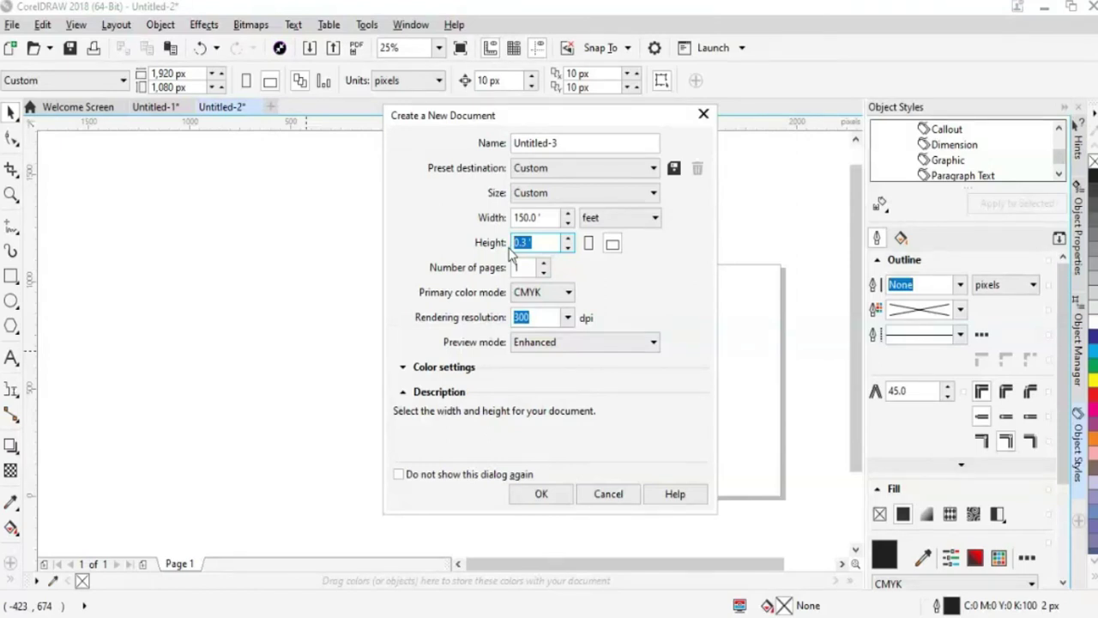
type("8")
key("BackSpace")
type("150")
left_click(589, 244)
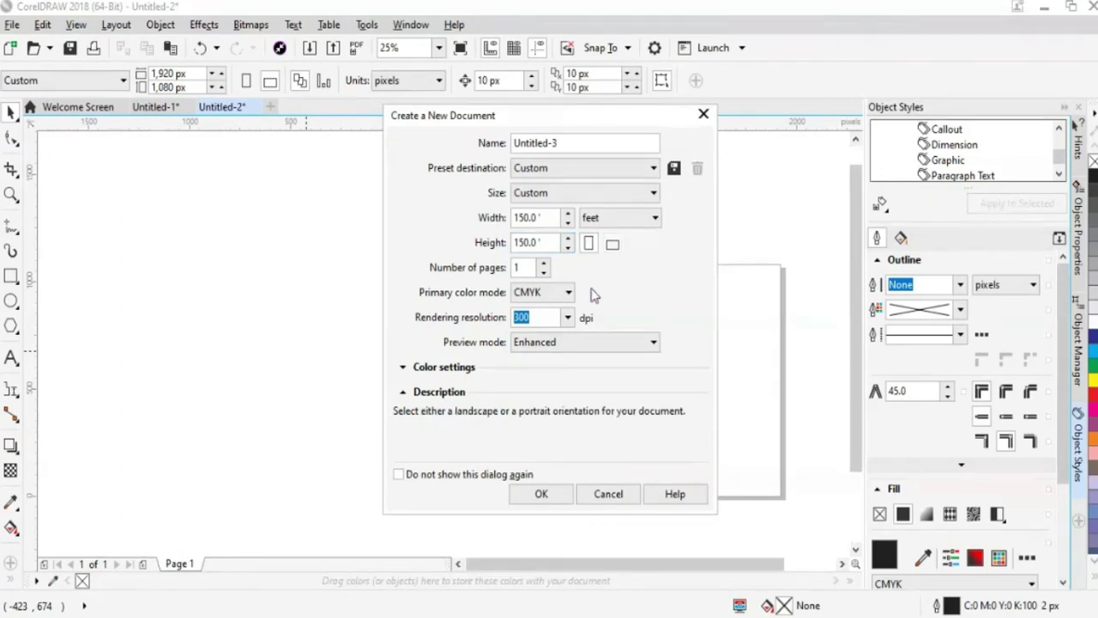
Set the rendering resolution to 72 dpi and the width to 100 feet, create the document and dismiss the zoom warning.
left_click(605, 219)
left_click(603, 224)
left_click(567, 317)
left_click(520, 401)
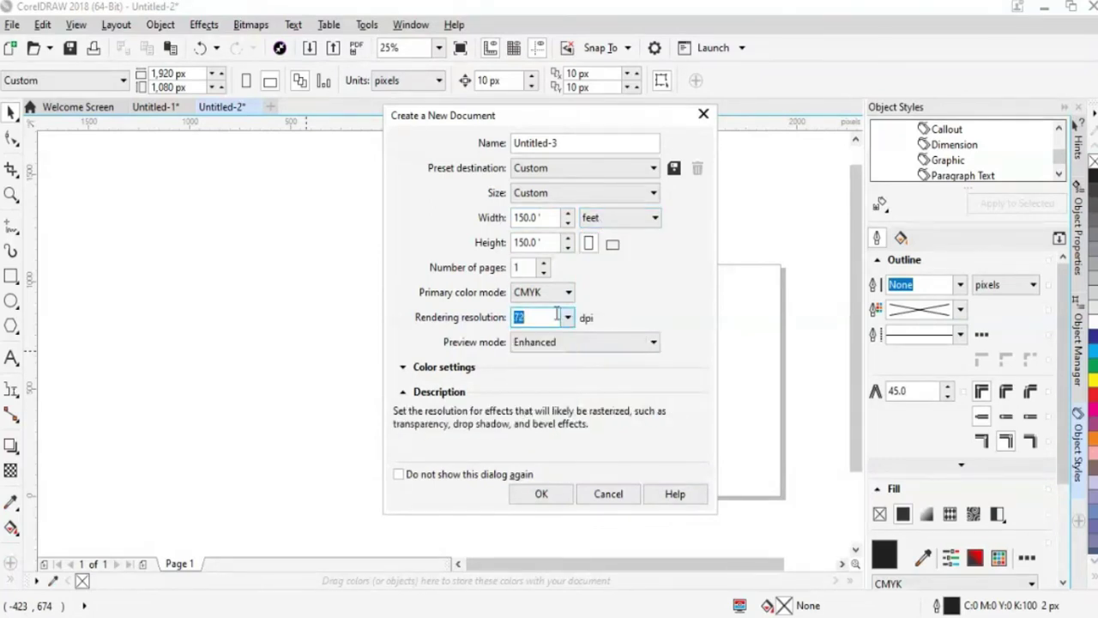
double_click(552, 217)
type("1")
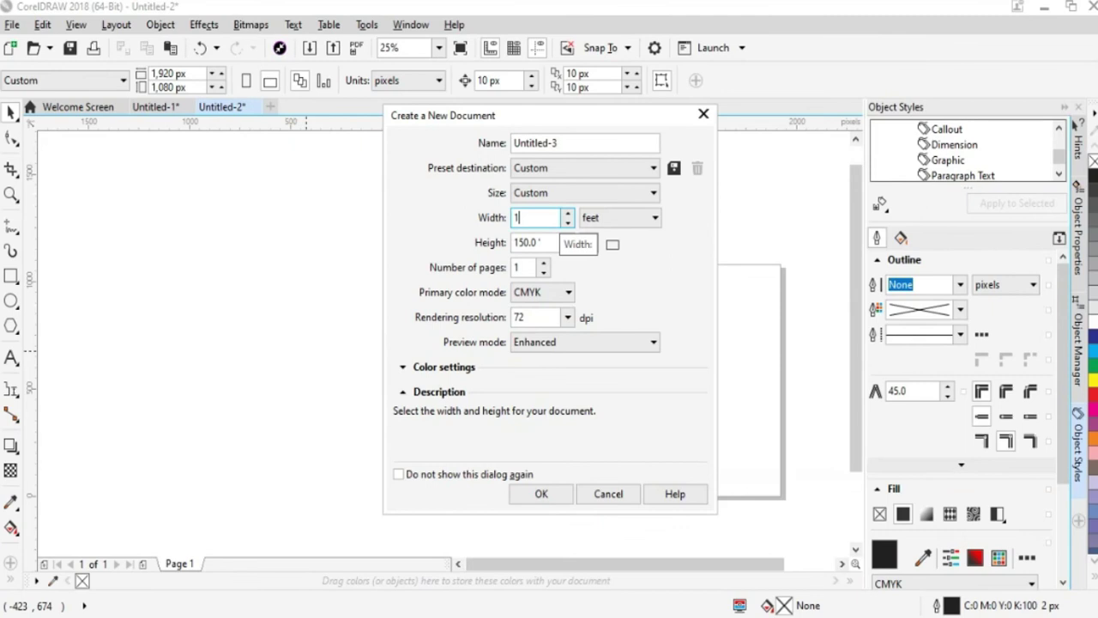
key("BackSpace")
type("100")
left_click(557, 246)
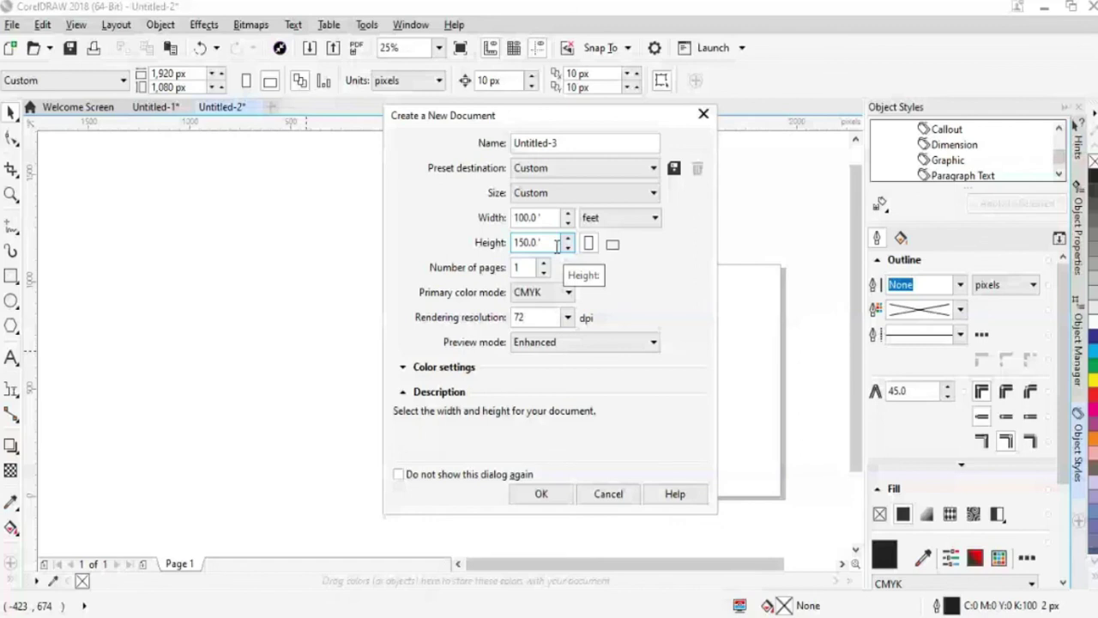
left_click(544, 495)
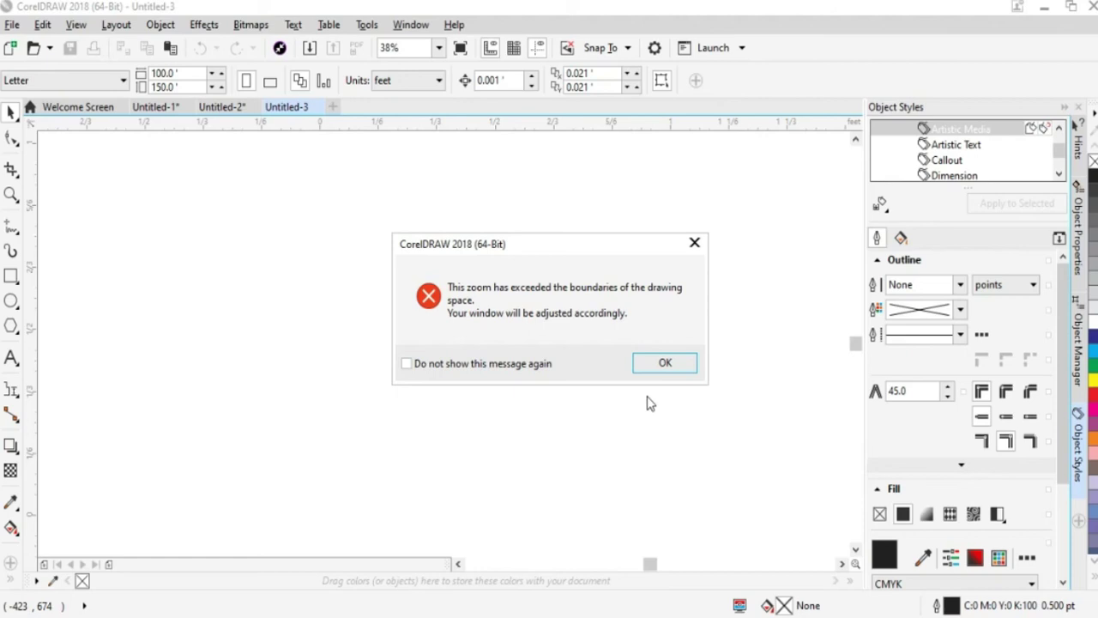
left_click(662, 375)
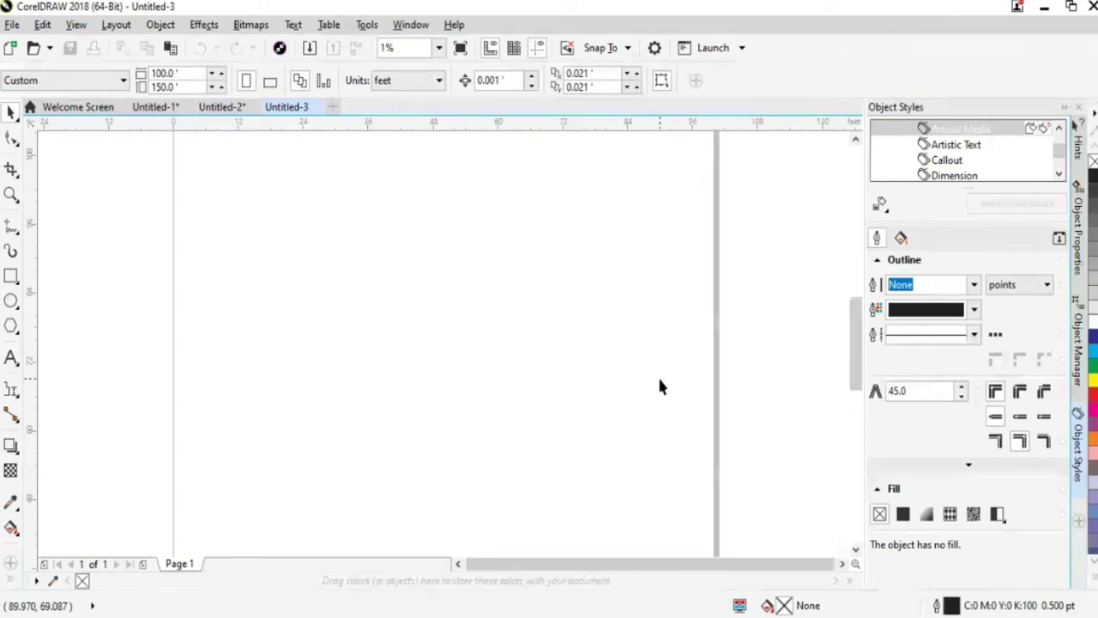
scroll(659, 386, "down", 1)
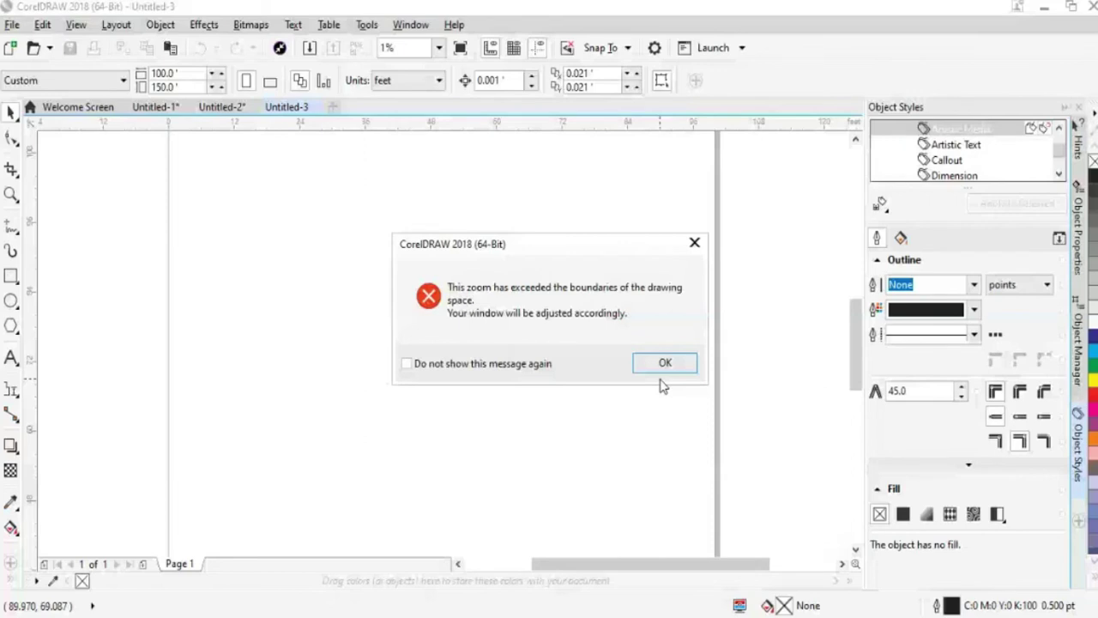
left_click(661, 370)
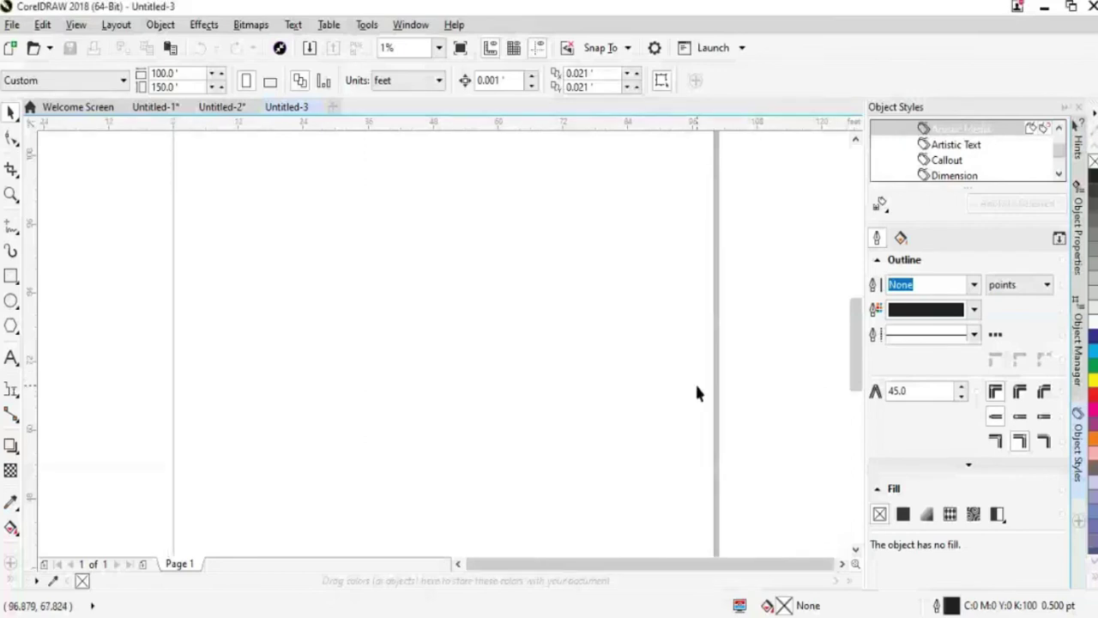
left_click_drag(856, 381, 505, 408)
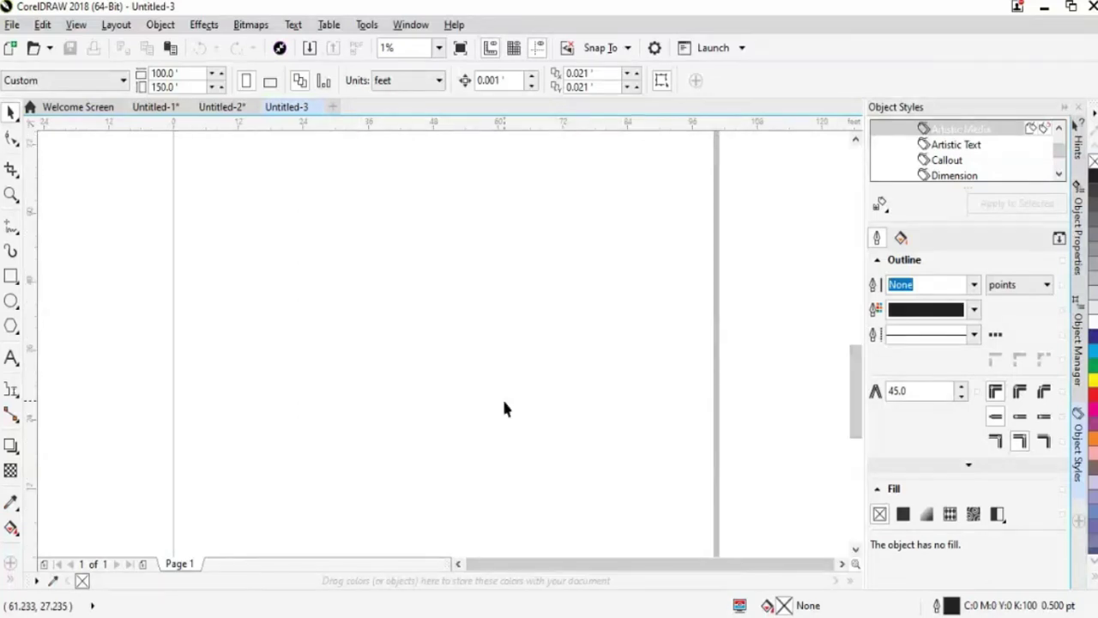
Create another new document, Untitled-4, 50 feet wide and 70 feet high.
key("ctrl+n")
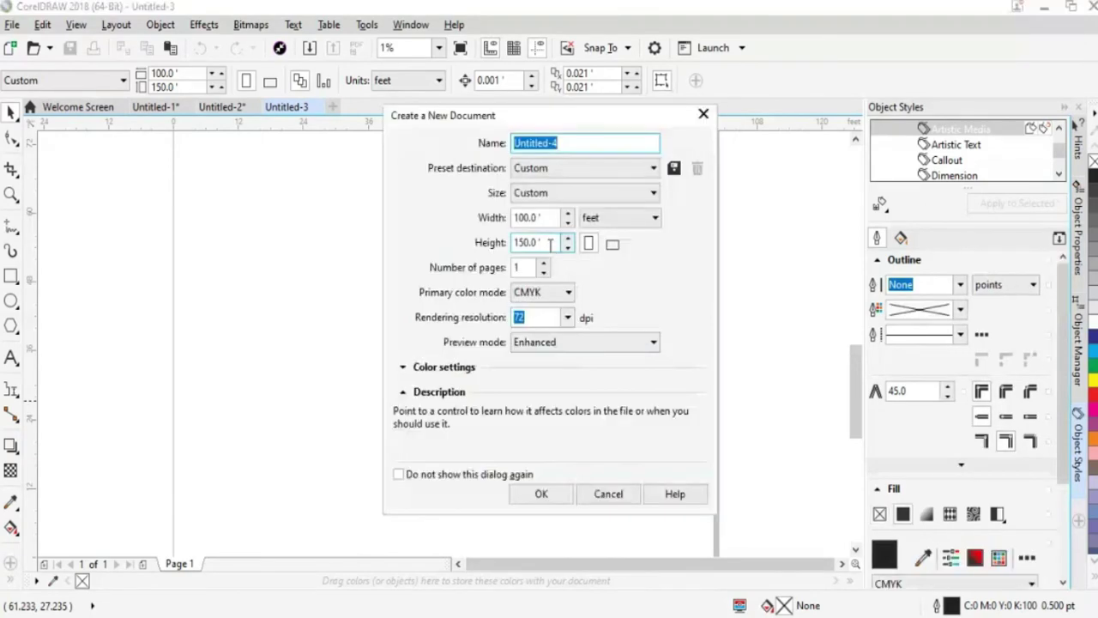
left_click(550, 243)
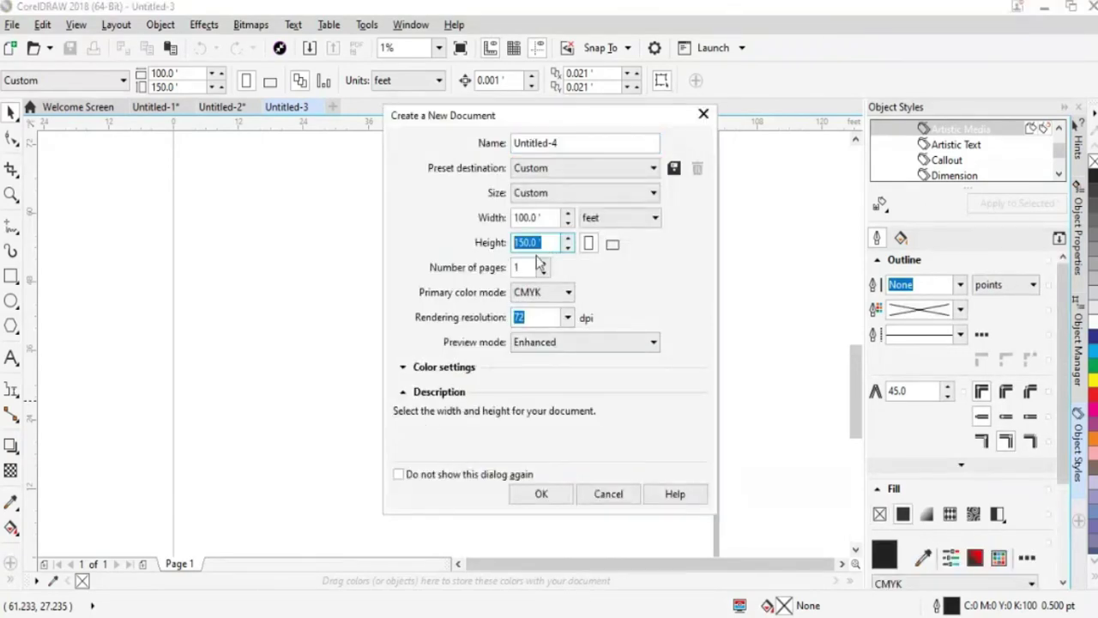
key("shift+Tab")
type("50")
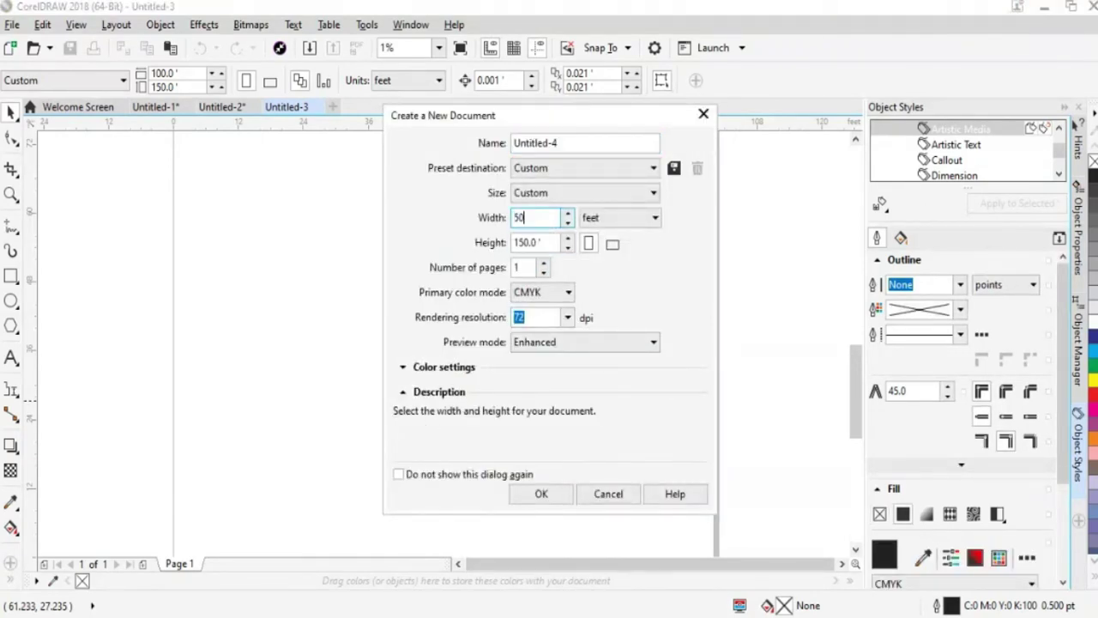
key("Tab")
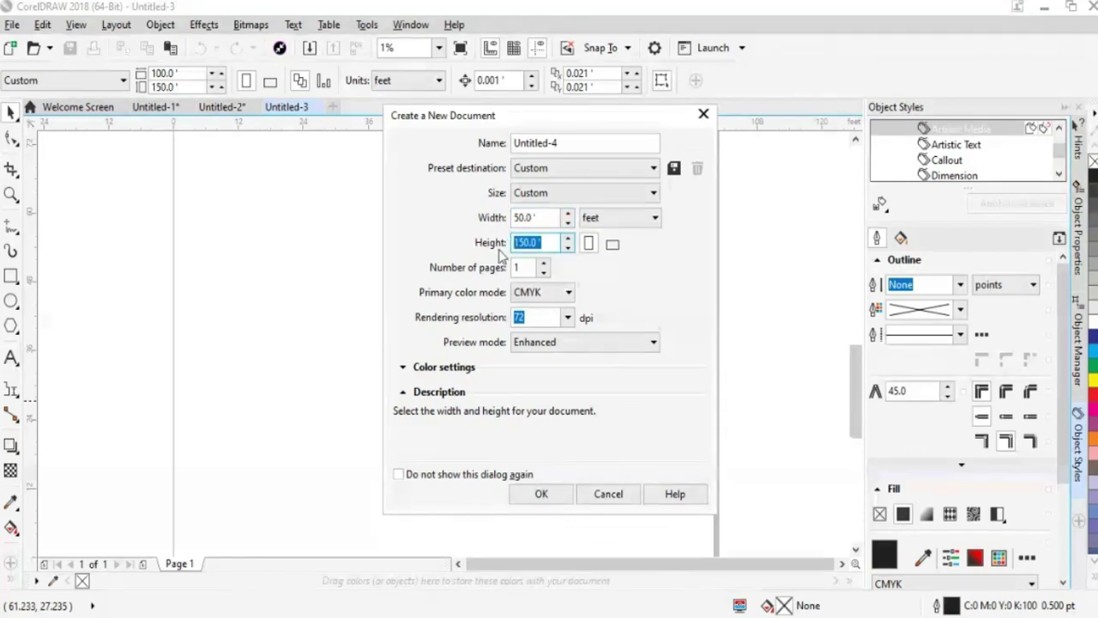
type("70")
key("Return")
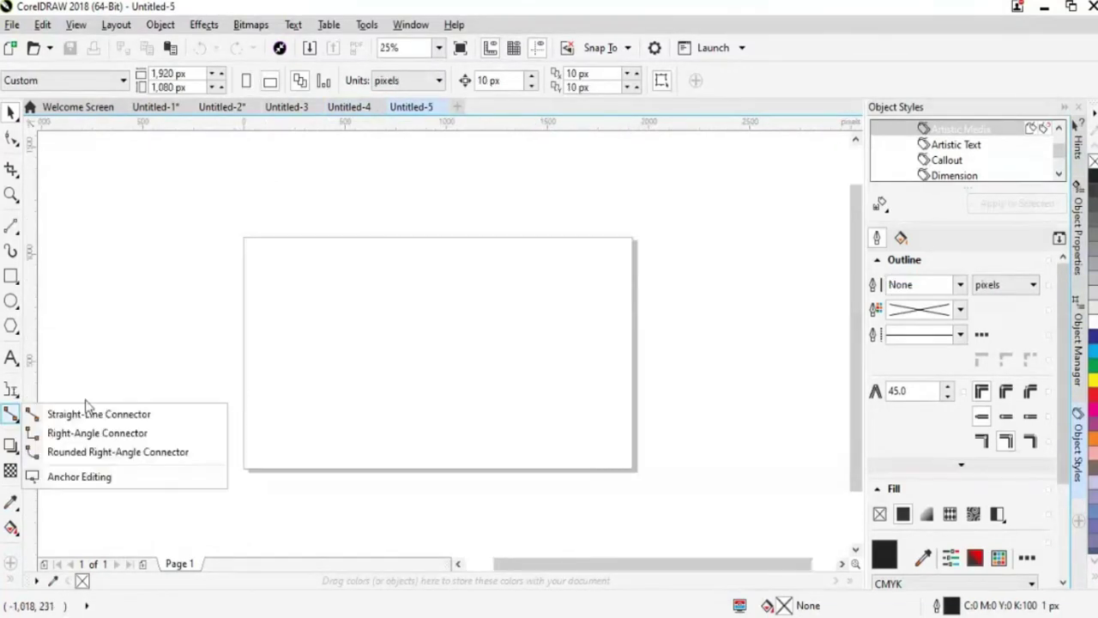
Draw a parallel dimension across the full width of the blank 1,920 by 1,080 px page, somewhat above its middle.
left_click(17, 393)
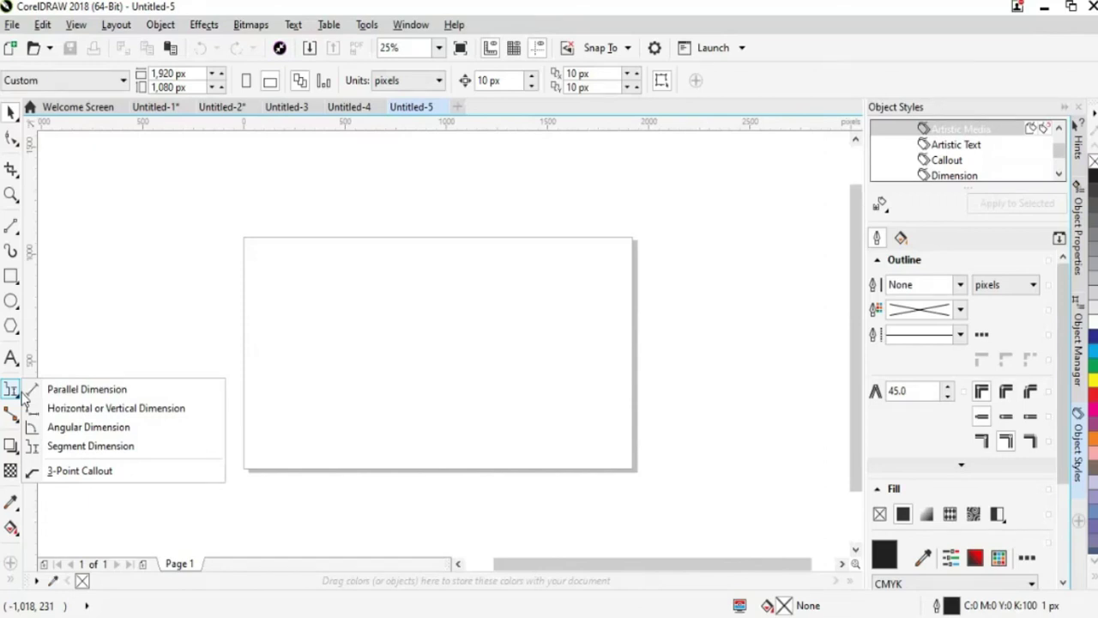
left_click(80, 409)
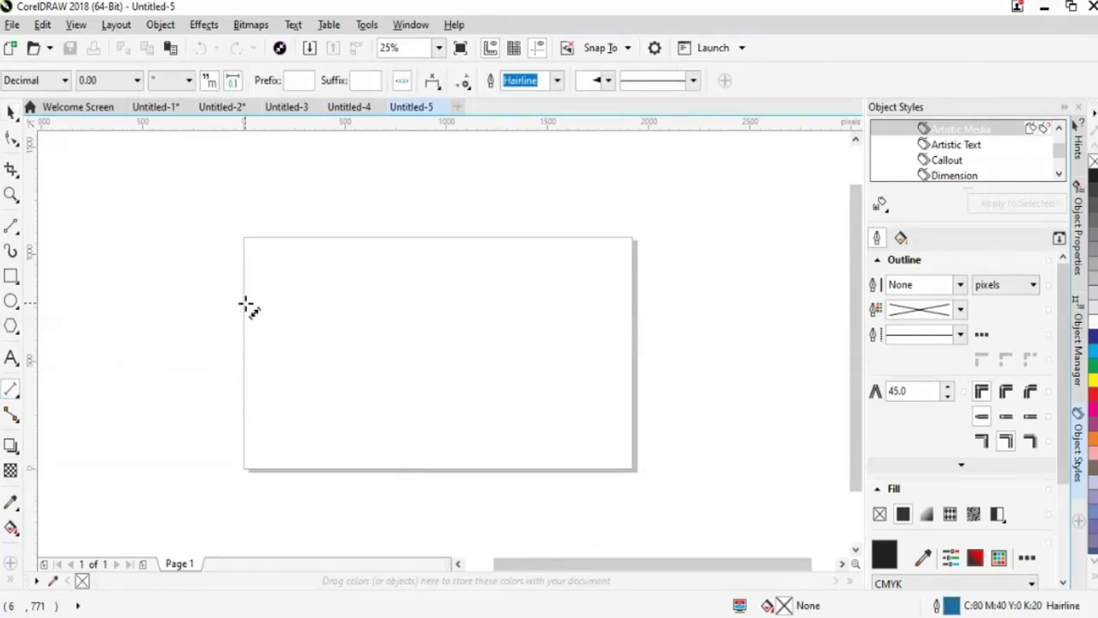
left_click_drag(244, 319, 639, 326)
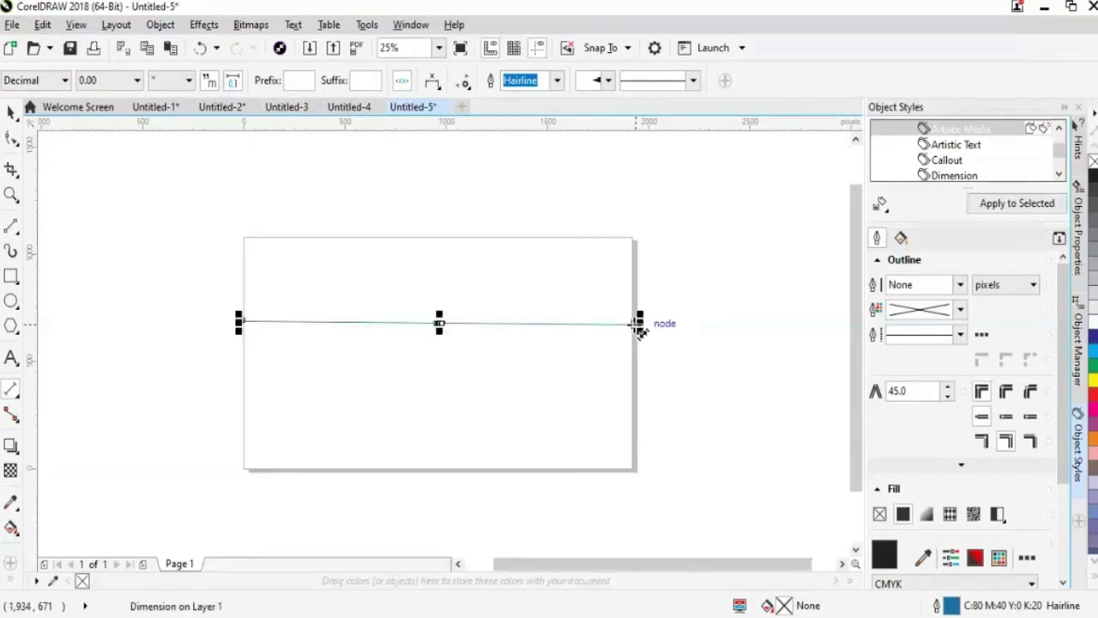
Enlarge the dimension's text to 100 pt and deselect it.
left_click(10, 112)
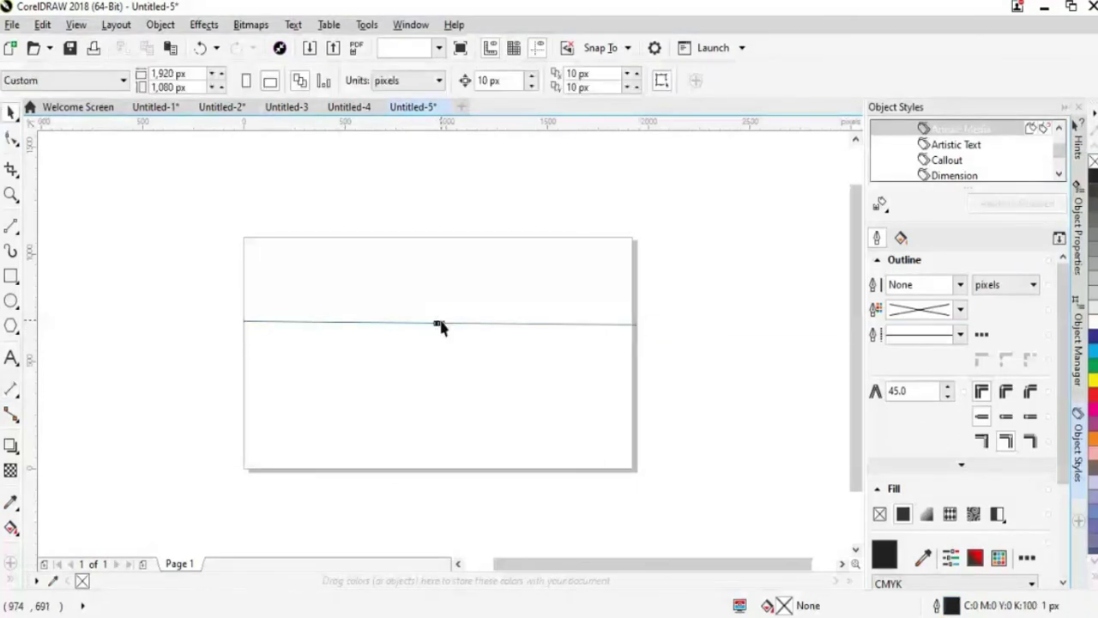
left_click(440, 323)
left_click(577, 80)
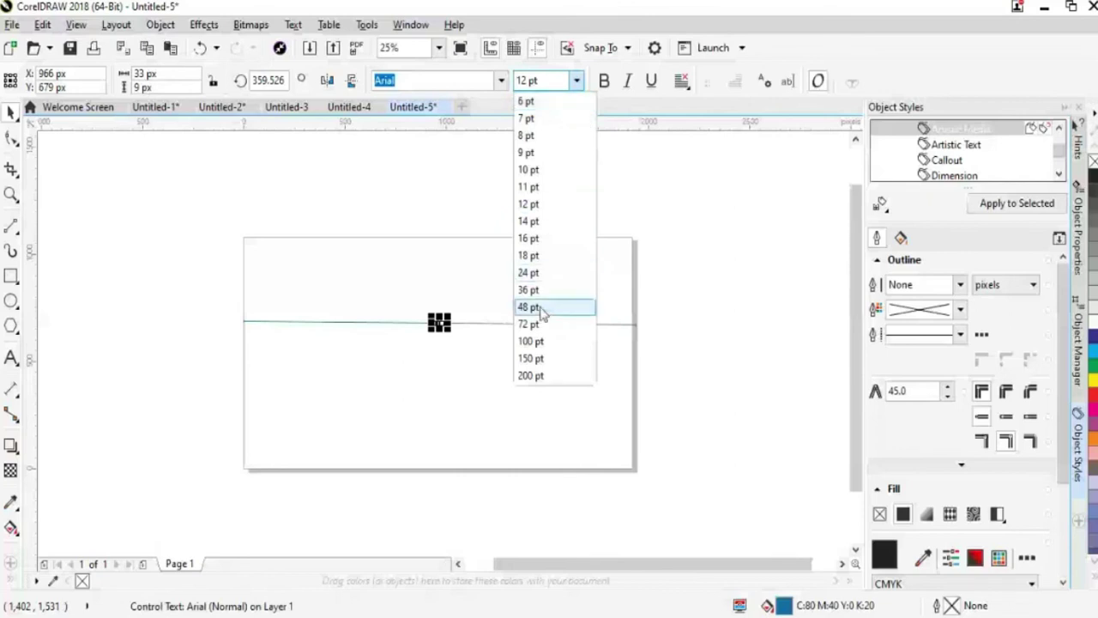
left_click(539, 307)
left_click(522, 395)
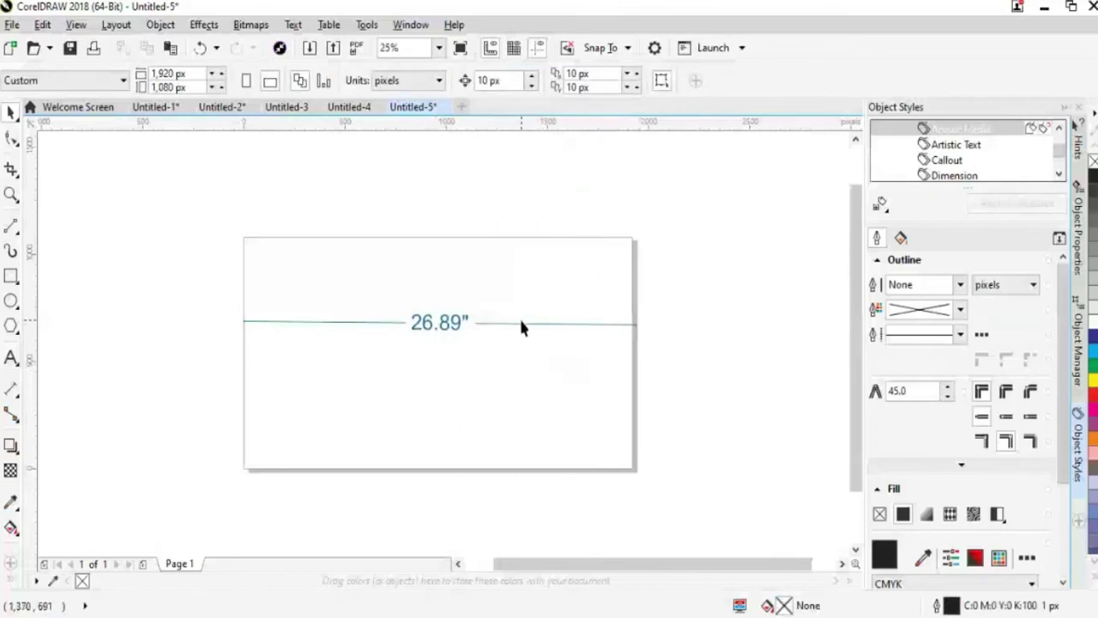
left_click(240, 320)
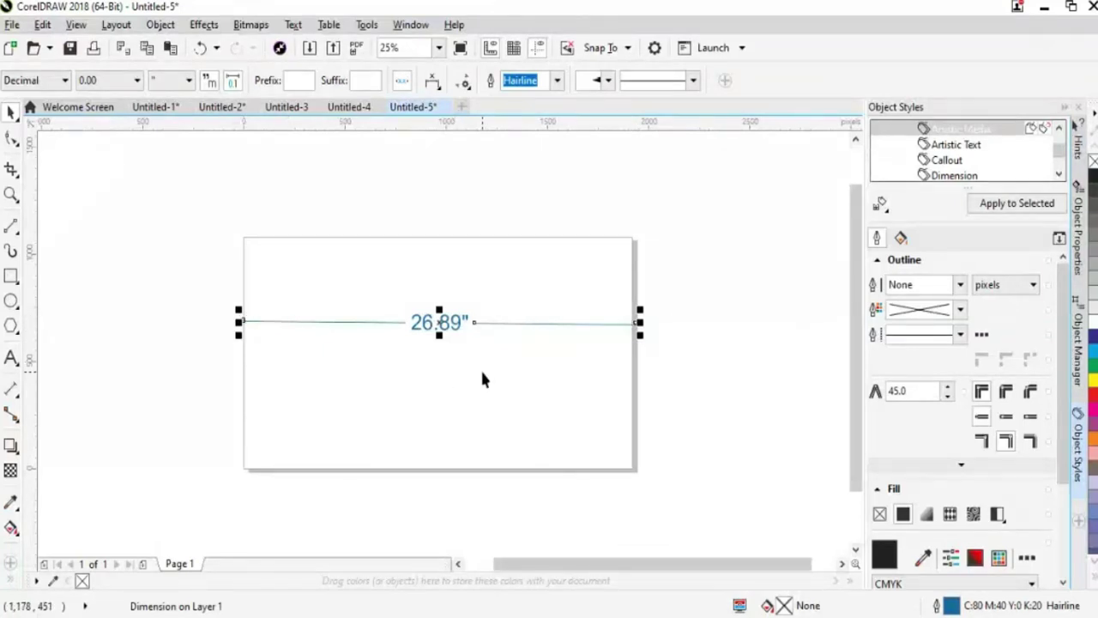
left_click(456, 354)
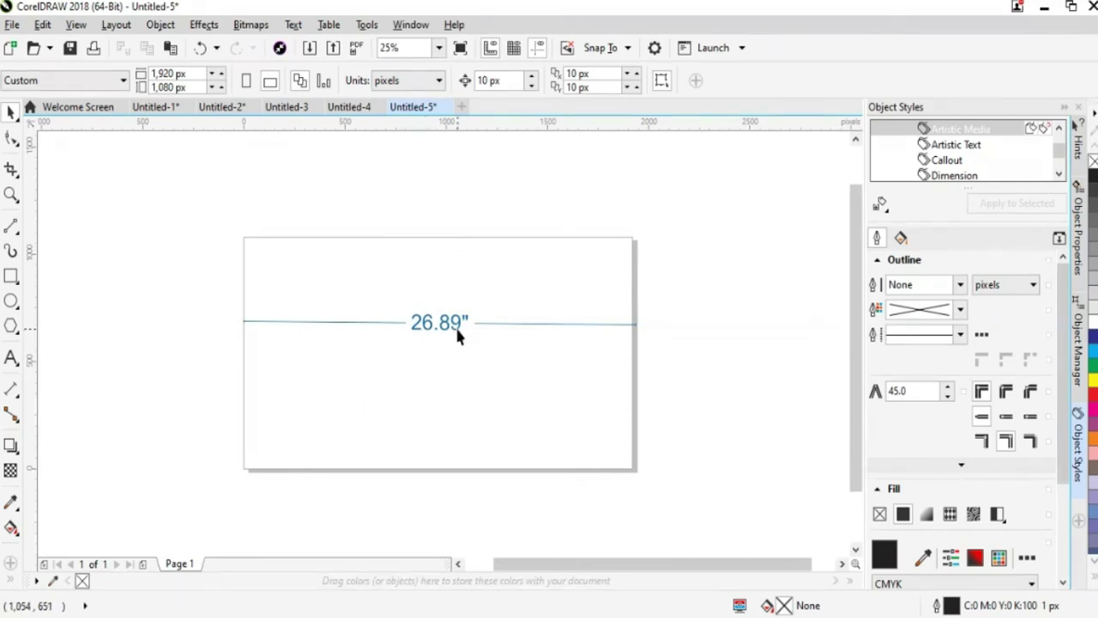
left_click(454, 325)
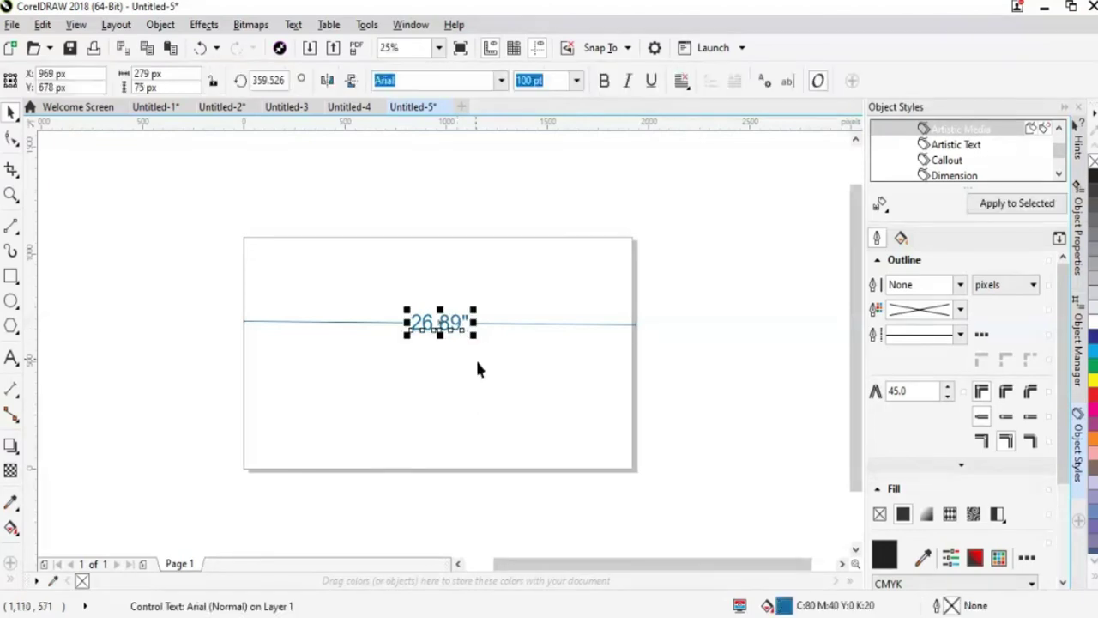
left_click(505, 377)
Move the parallel dimension's text and line above the page's upper edge, redoing the placement once, and deselect it.
left_click_drag(447, 330, 433, 188)
left_click(435, 208)
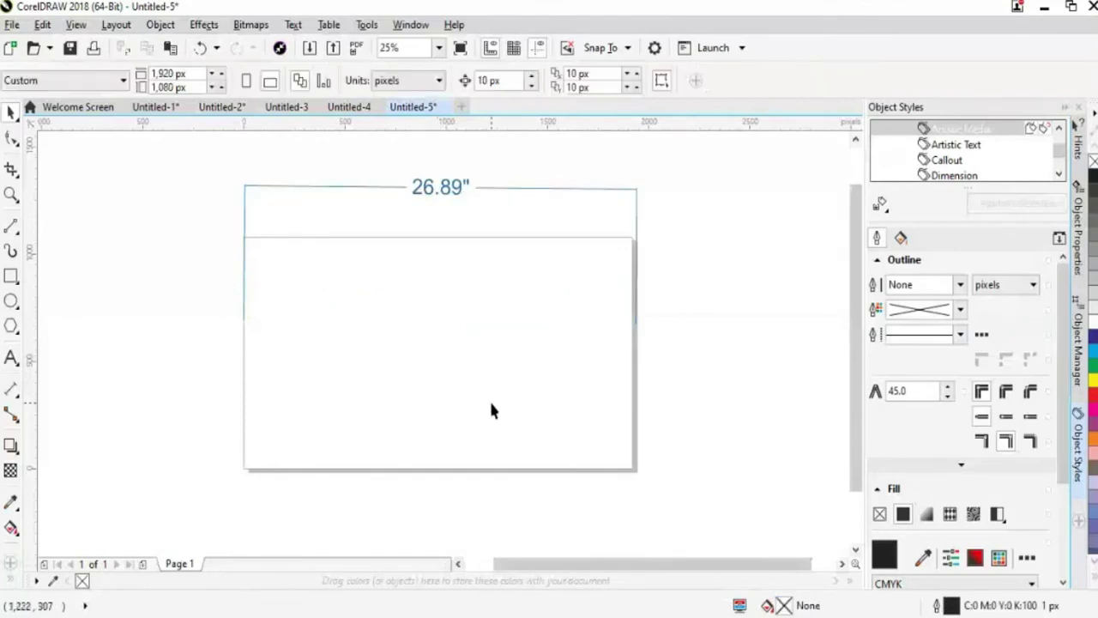
key("ctrl+z")
left_click_drag(452, 281, 442, 199)
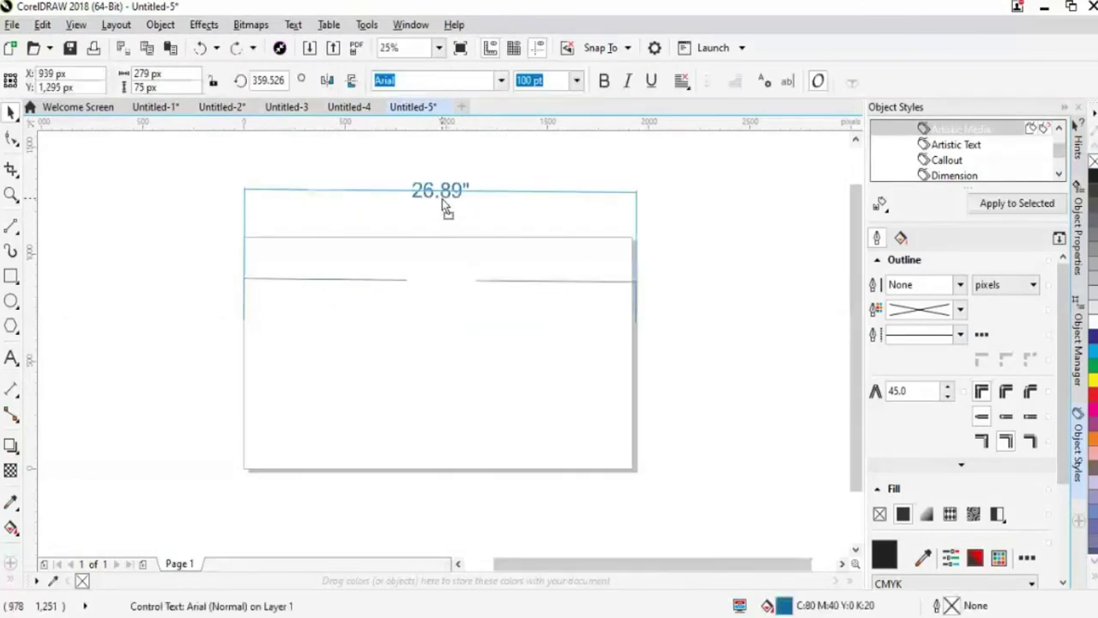
left_click(471, 347)
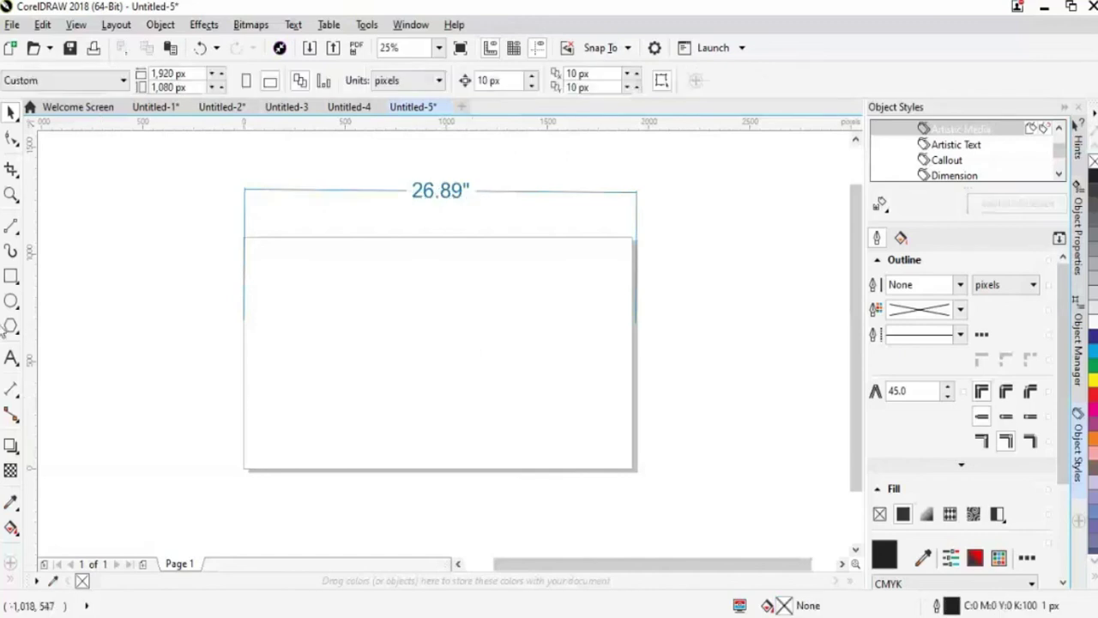
Draw a horizontal dimension across the full page width, with its line in the lower part of the page, and deselect it.
left_click(16, 390)
left_click(85, 407)
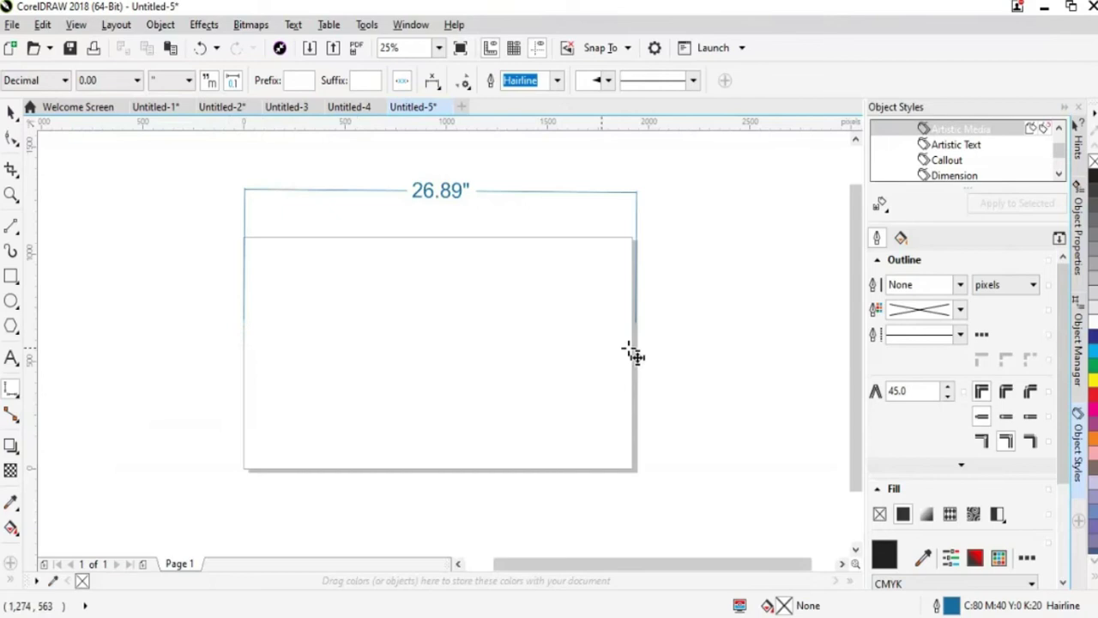
left_click_drag(243, 363, 640, 373)
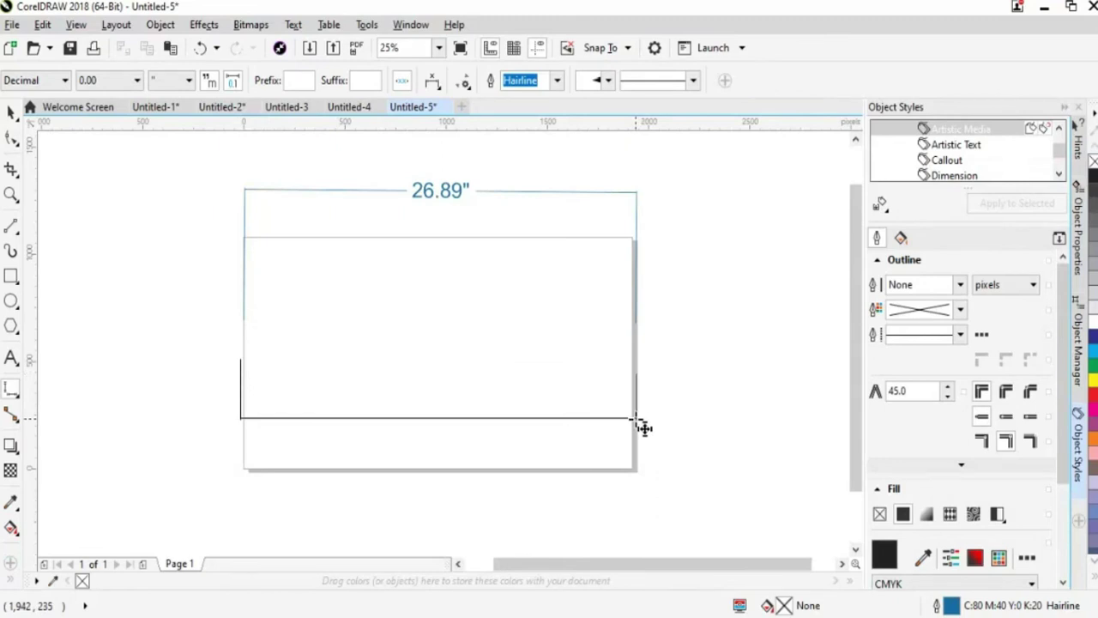
left_click(643, 425)
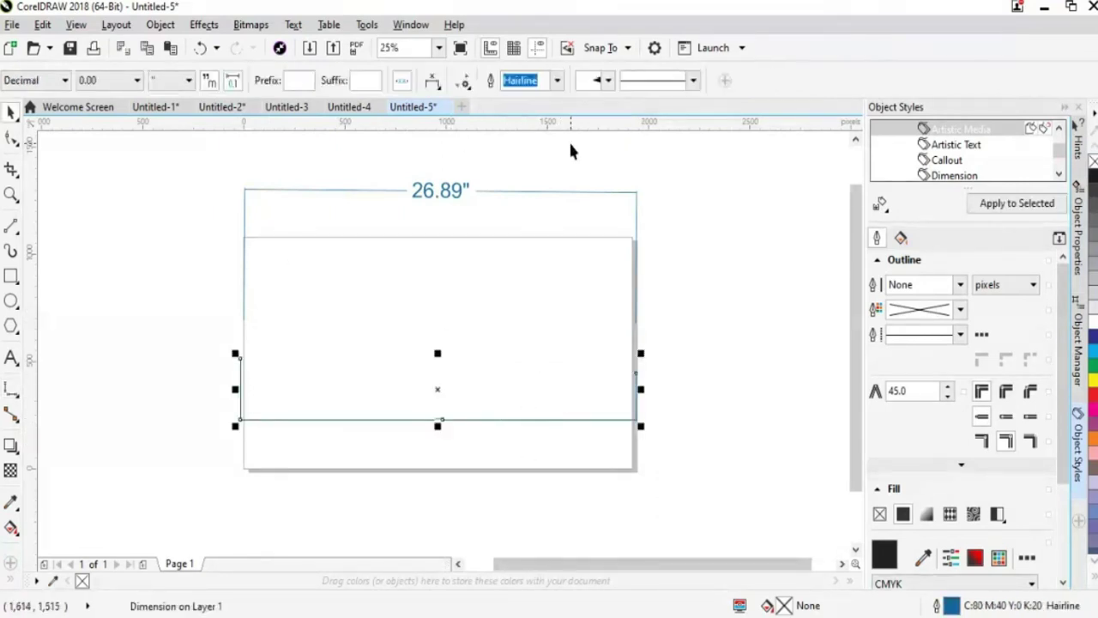
left_click(455, 450)
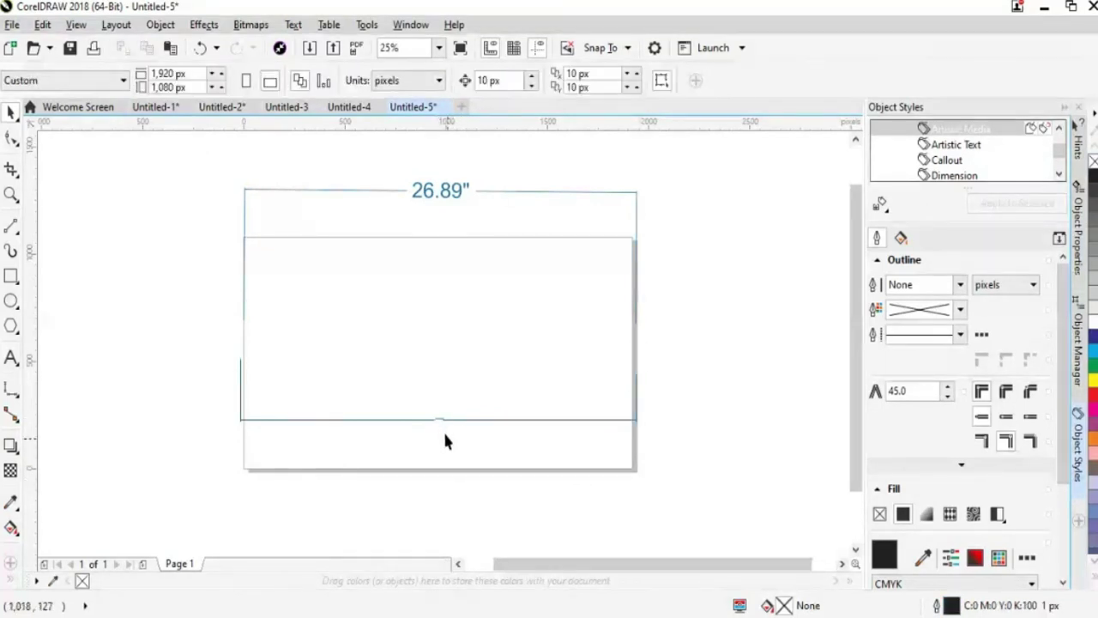
Enlarge the lower horizontal dimension's text to 72 pt and deselect it.
left_click(436, 423)
left_click(576, 80)
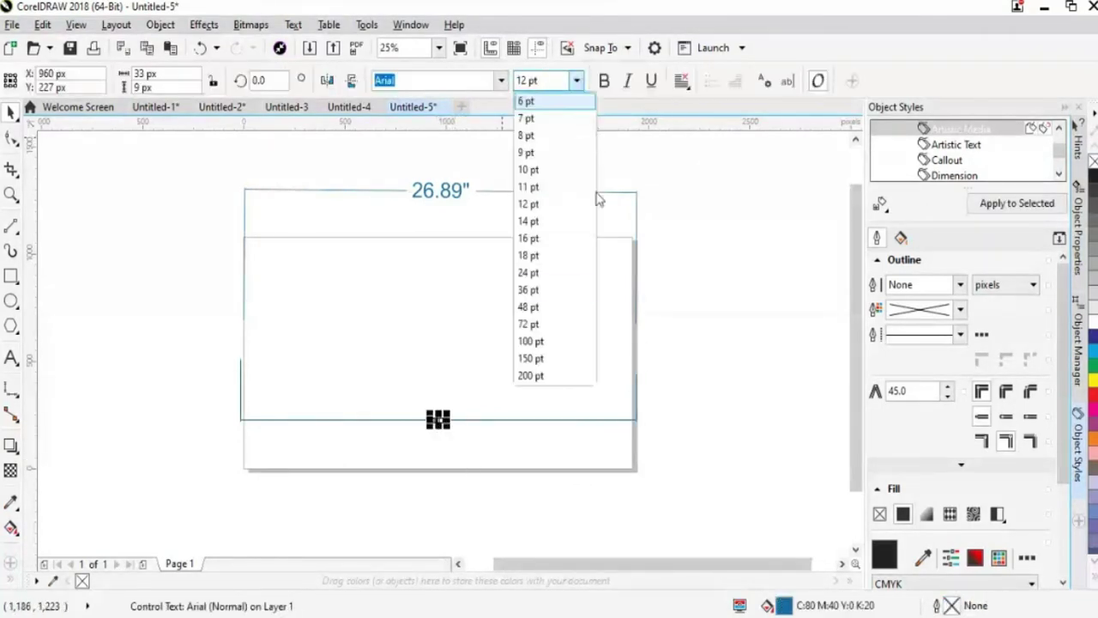
left_click(581, 292)
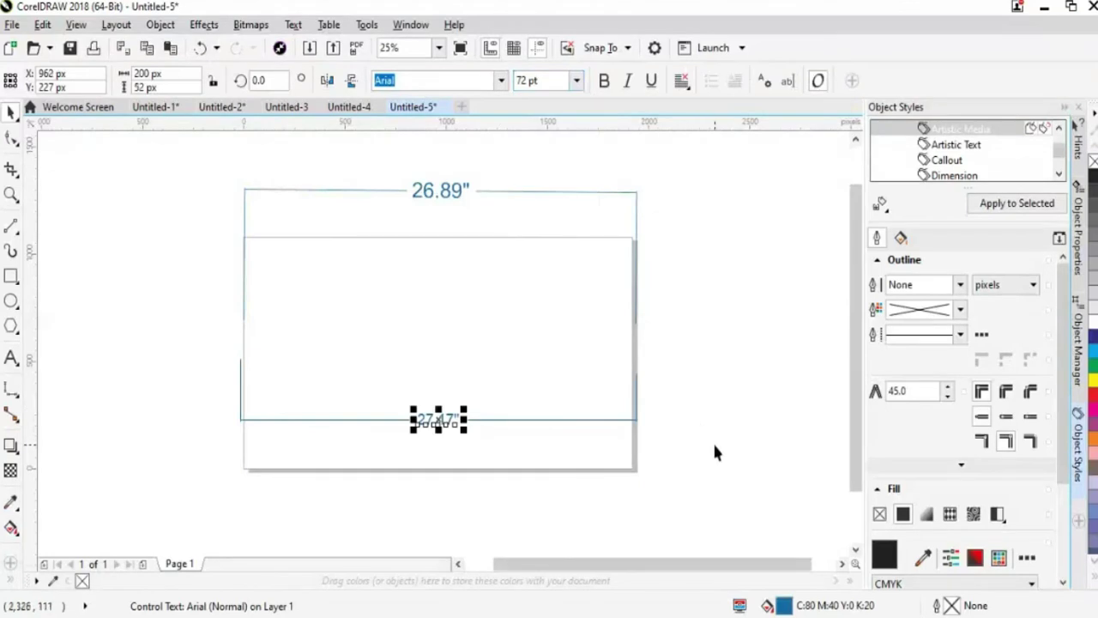
left_click(712, 440)
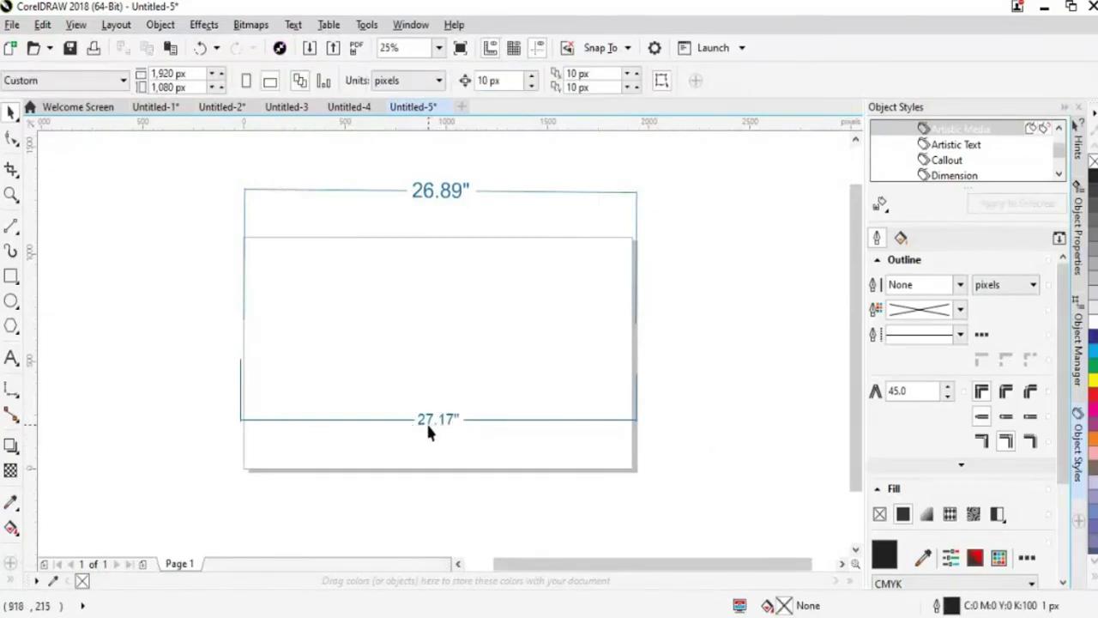
Move the whole lower horizontal dimension slightly upward on the page.
left_click(475, 418)
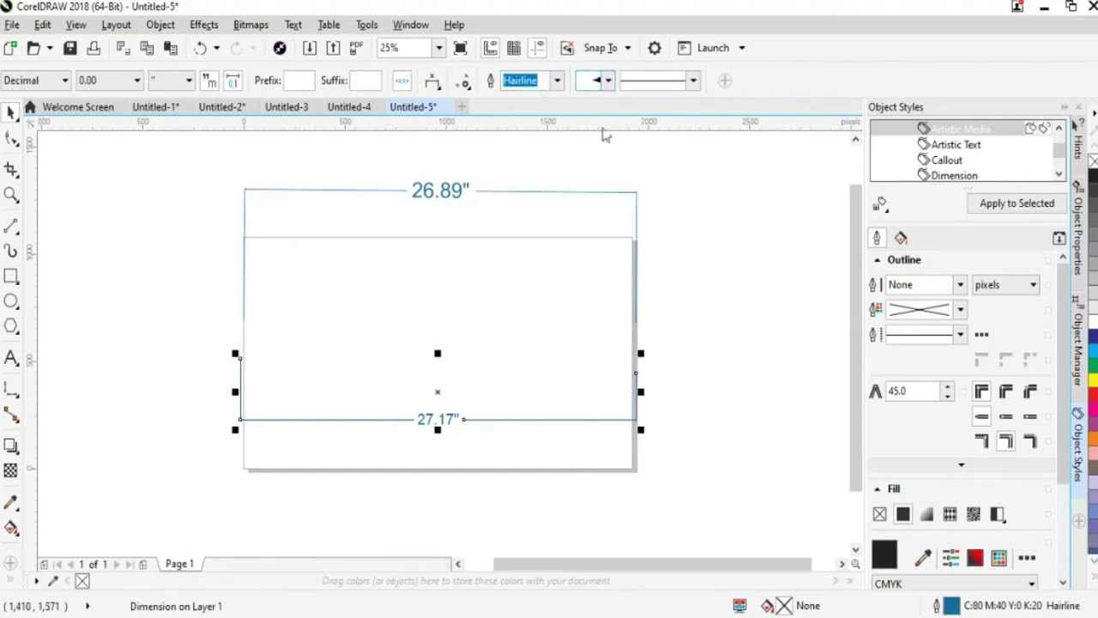
left_click(494, 436)
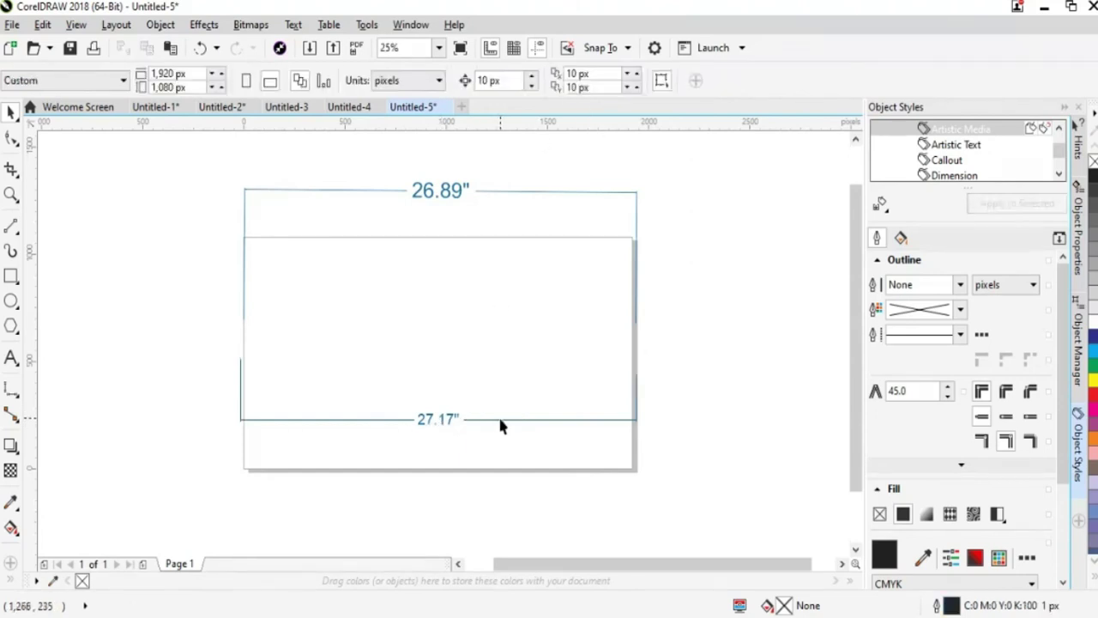
left_click_drag(498, 413, 514, 393)
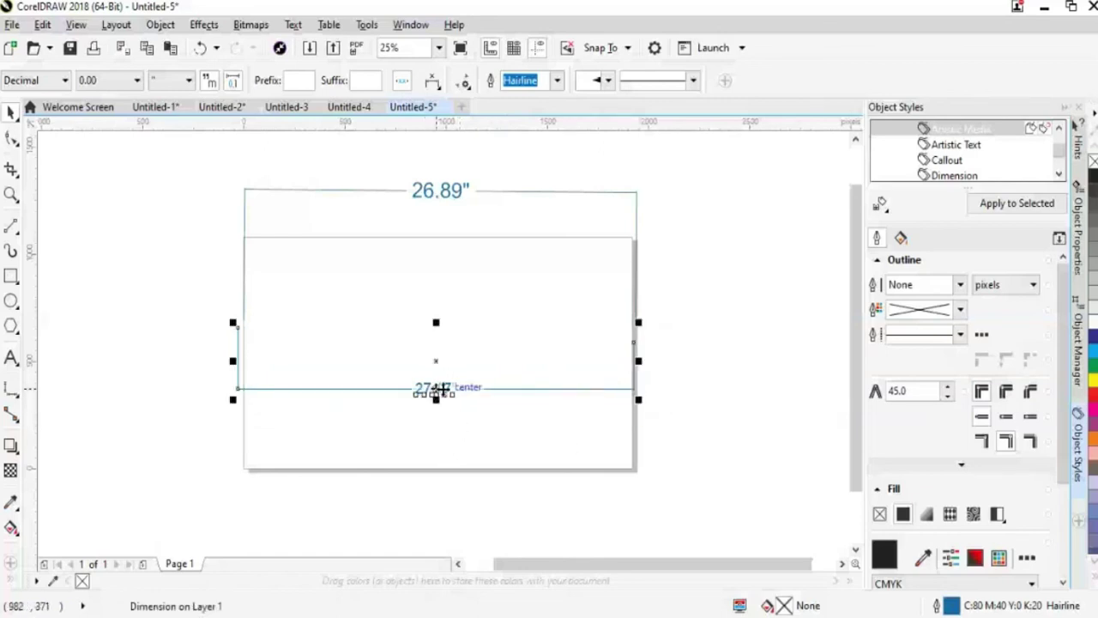